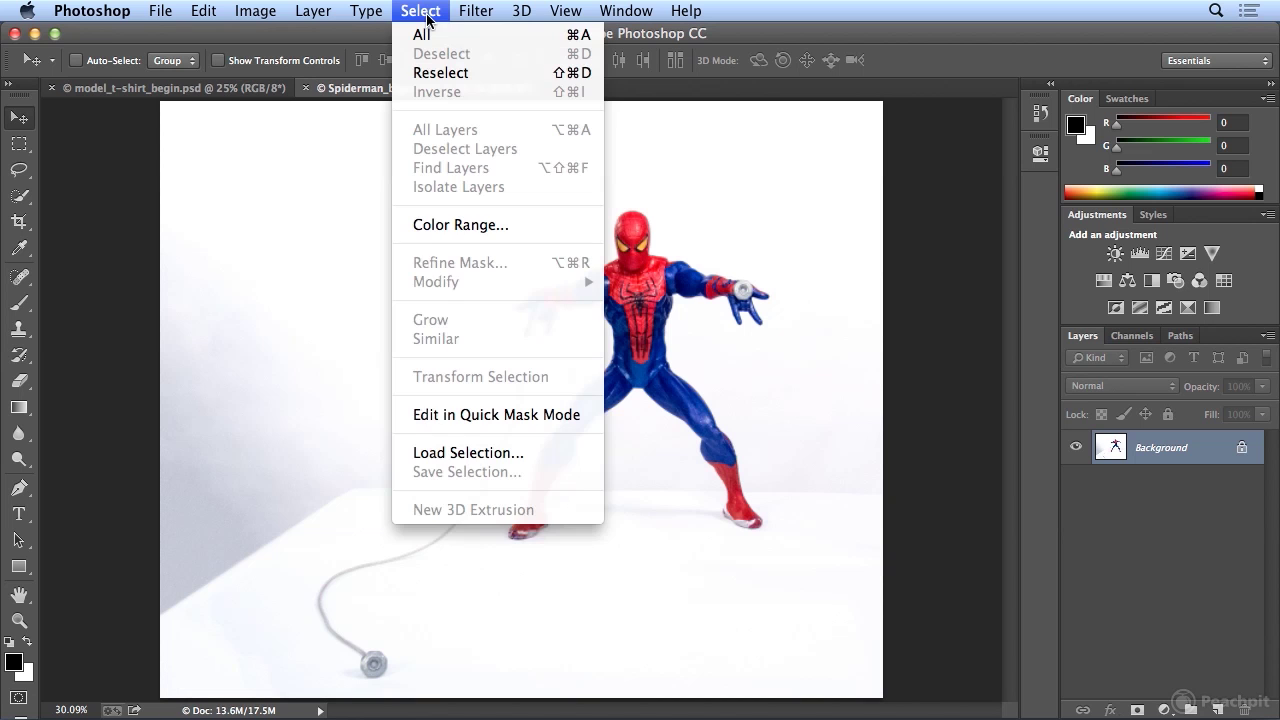
Load the saved Spiderman channel of Spiderman_begin.psd as a new selection.
{"action": "left_click", "coordinate": [427, 16]}
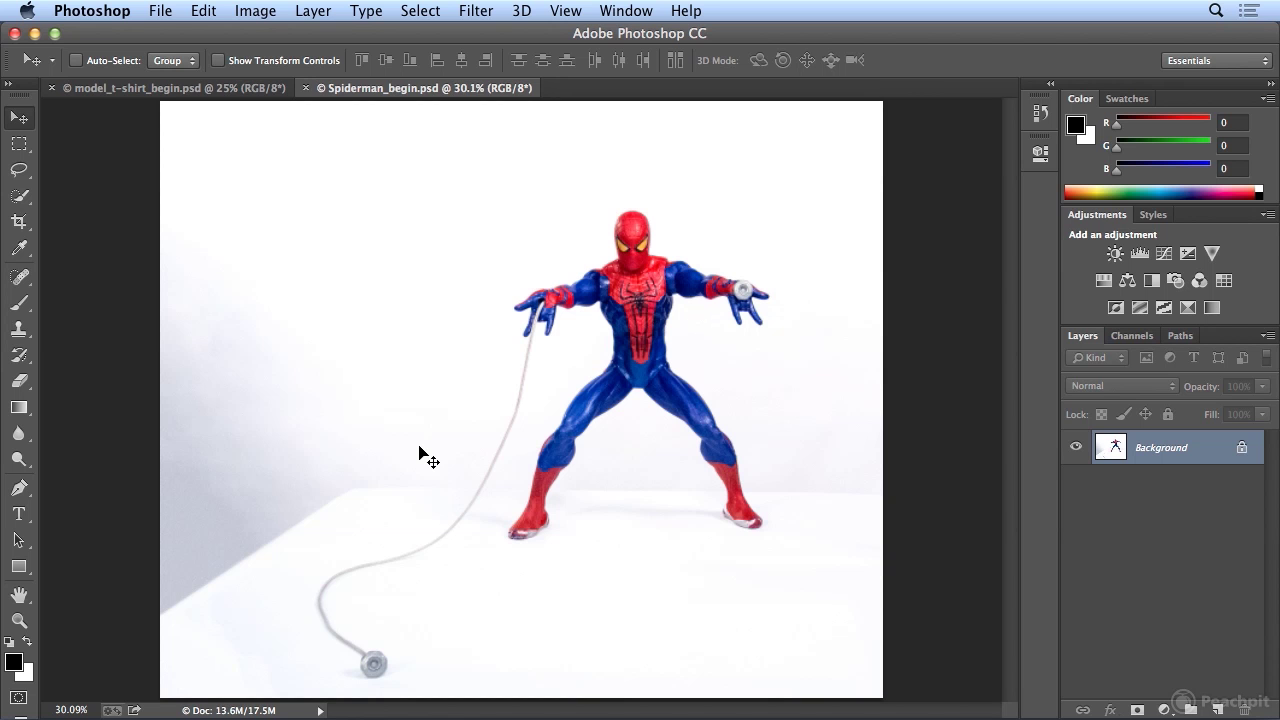
{"action": "left_click", "coordinate": [436, 12]}
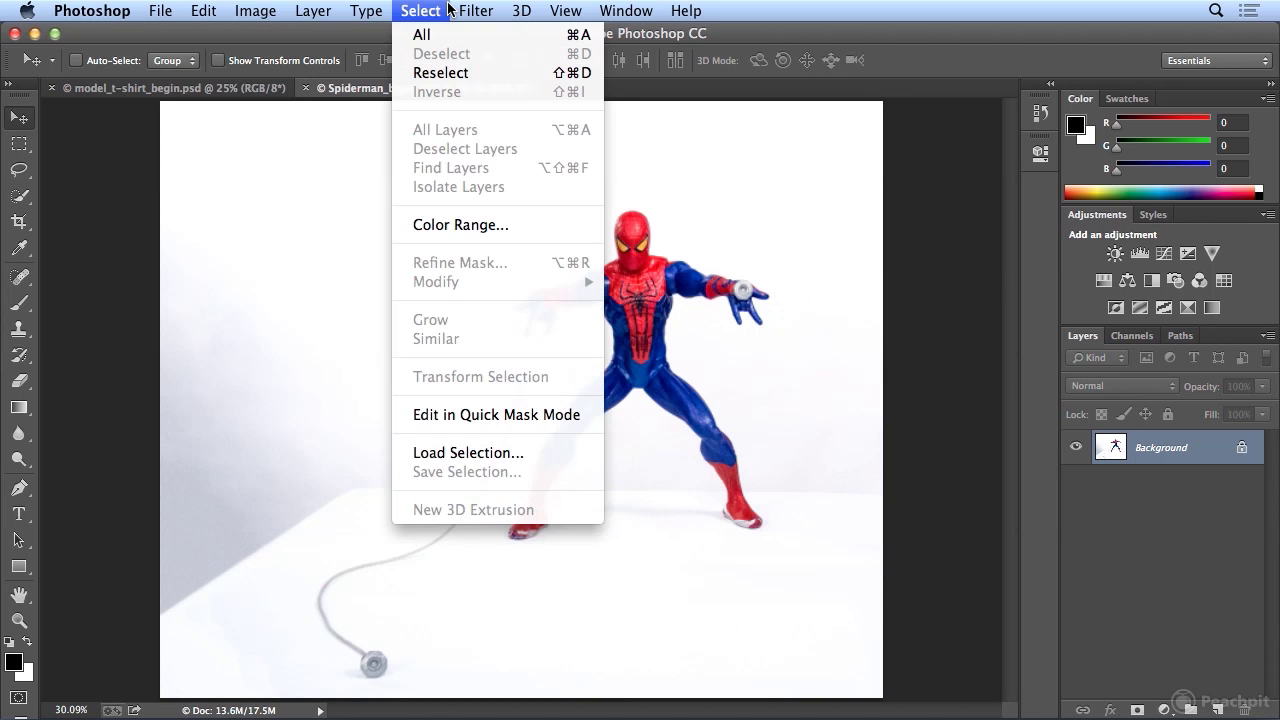
{"action": "left_click", "coordinate": [480, 452]}
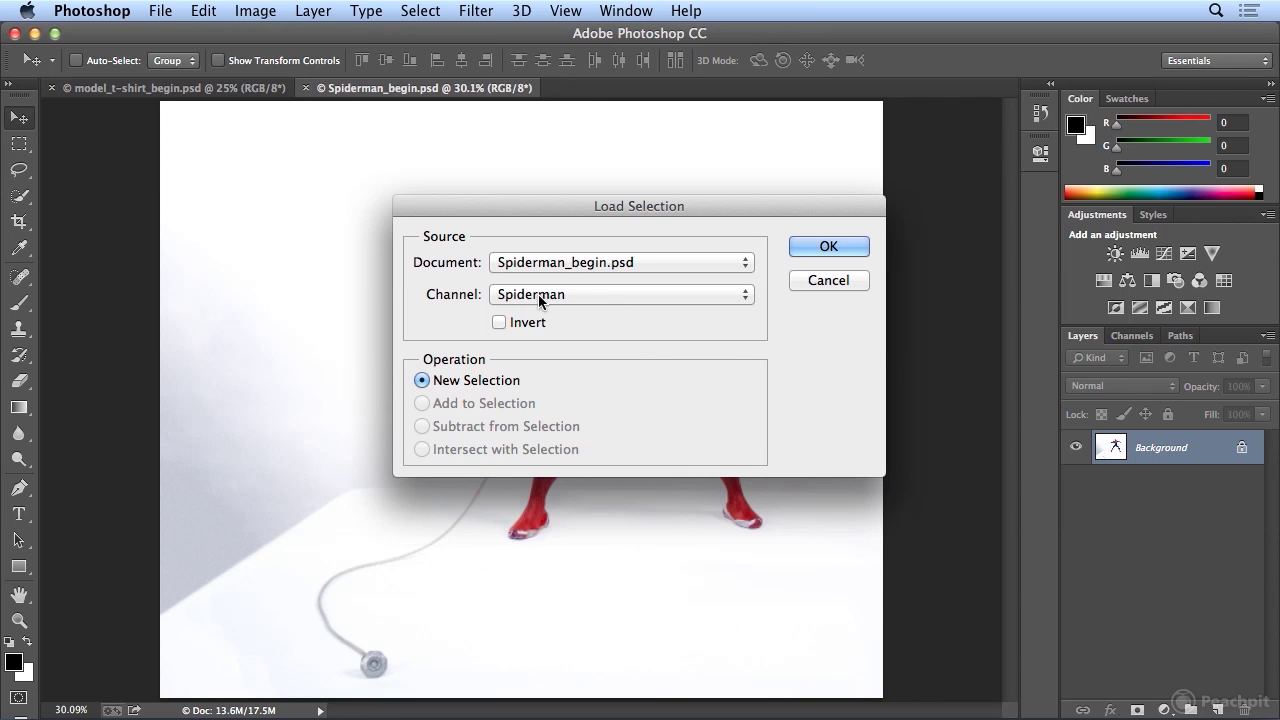
{"action": "left_click", "coordinate": [605, 295]}
{"action": "left_click", "coordinate": [605, 295]}
{"action": "left_click", "coordinate": [827, 247]}
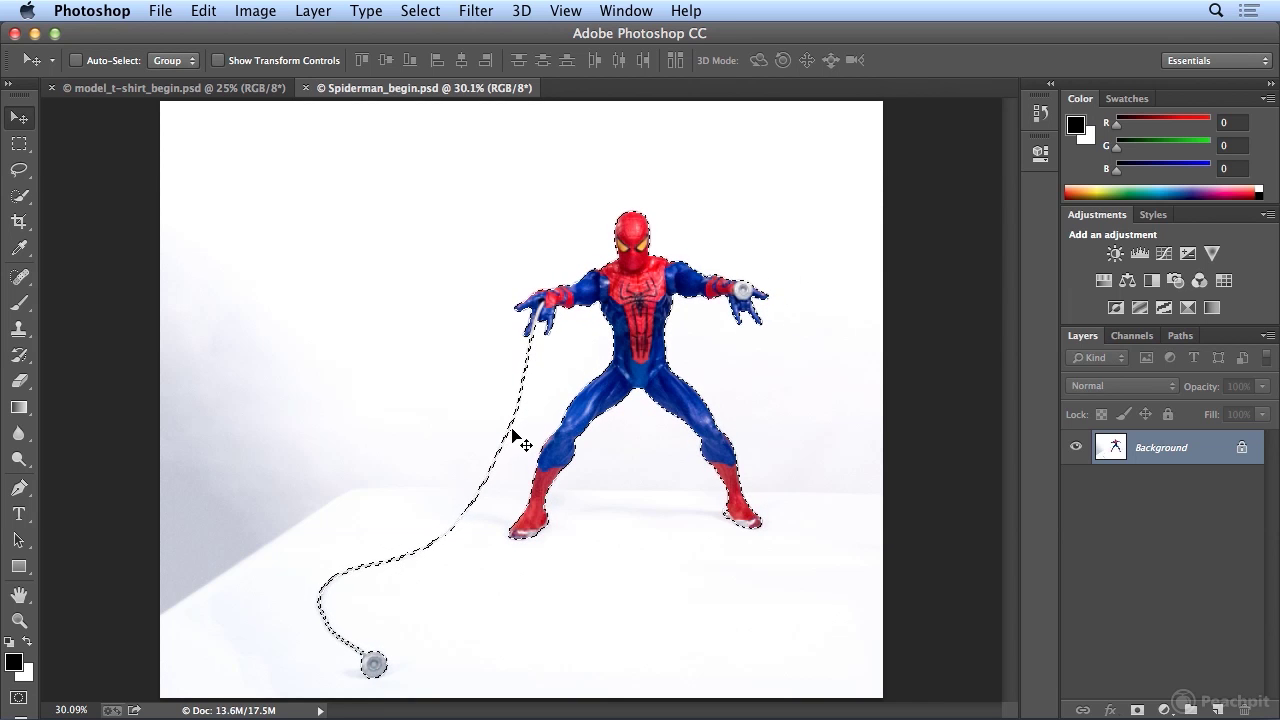
Open Refine Edge for the loaded selection with the Lasso tool active, and move its dialog clear of the figure.
{"action": "left_click", "coordinate": [578, 11]}
{"action": "left_click", "coordinate": [587, 168]}
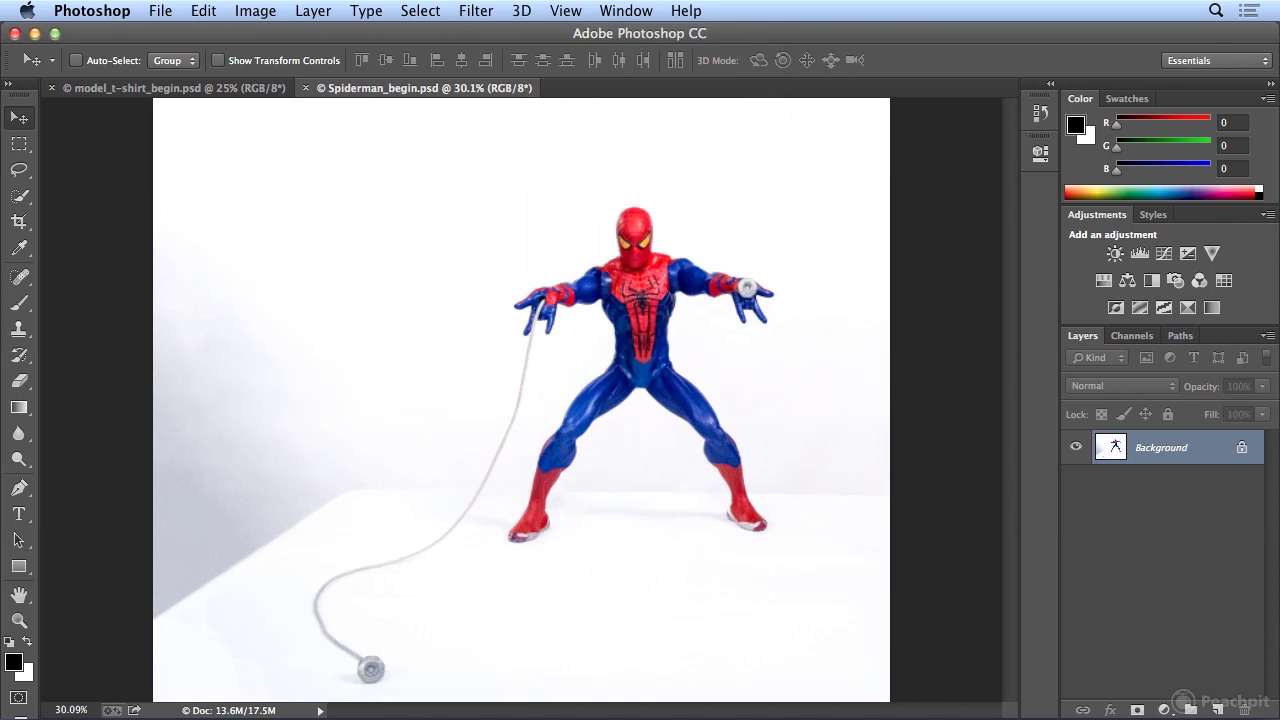
{"action": "left_click", "coordinate": [566, 11]}
{"action": "left_click", "coordinate": [580, 168]}
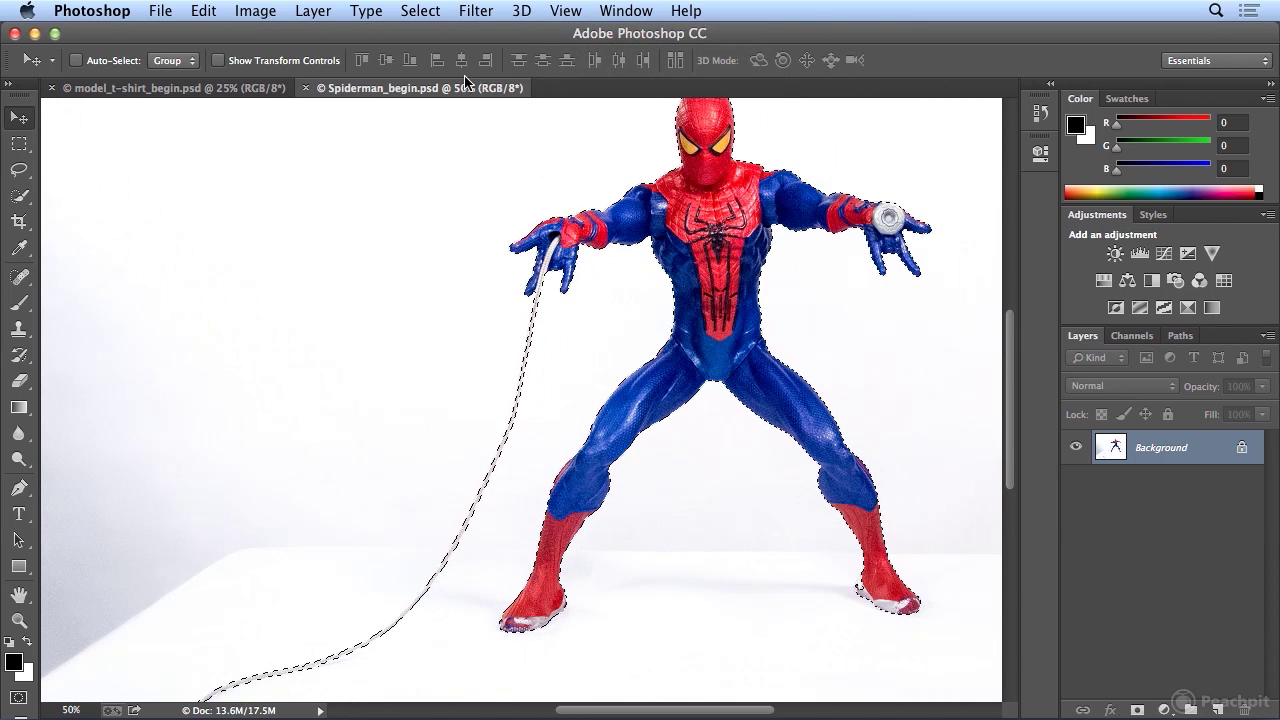
{"action": "left_click", "coordinate": [430, 11]}
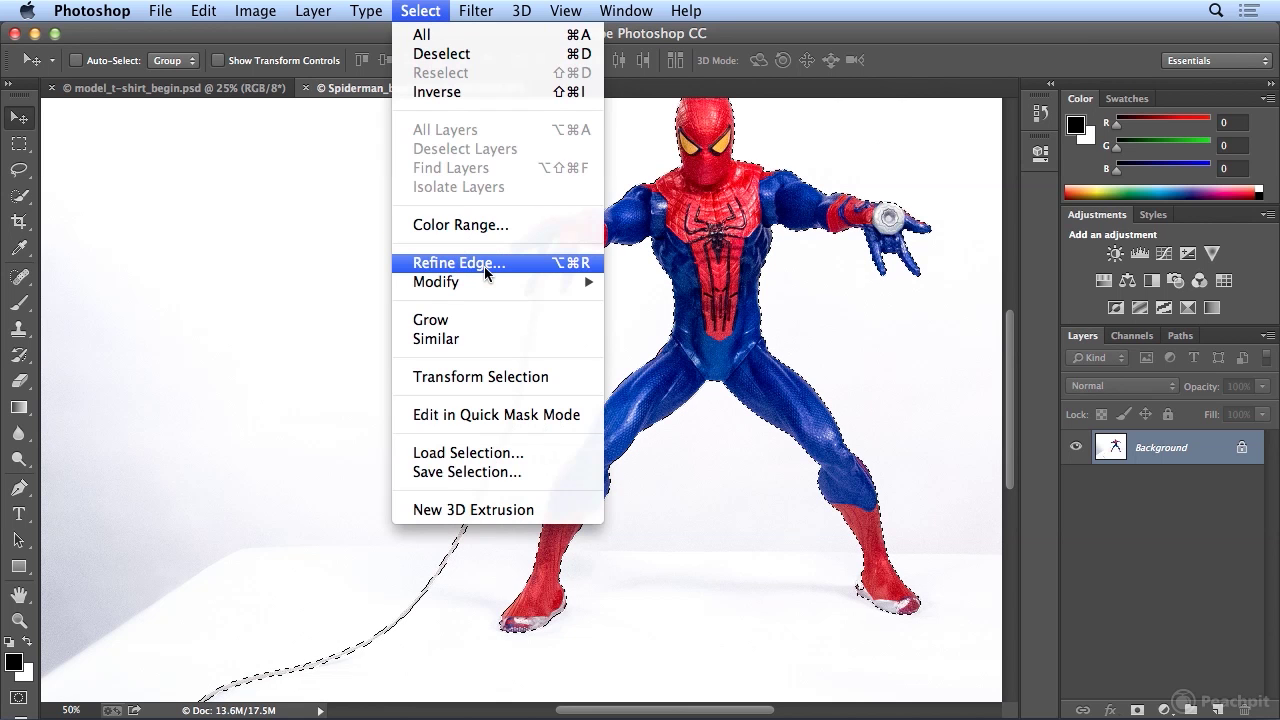
{"action": "left_click", "coordinate": [430, 11]}
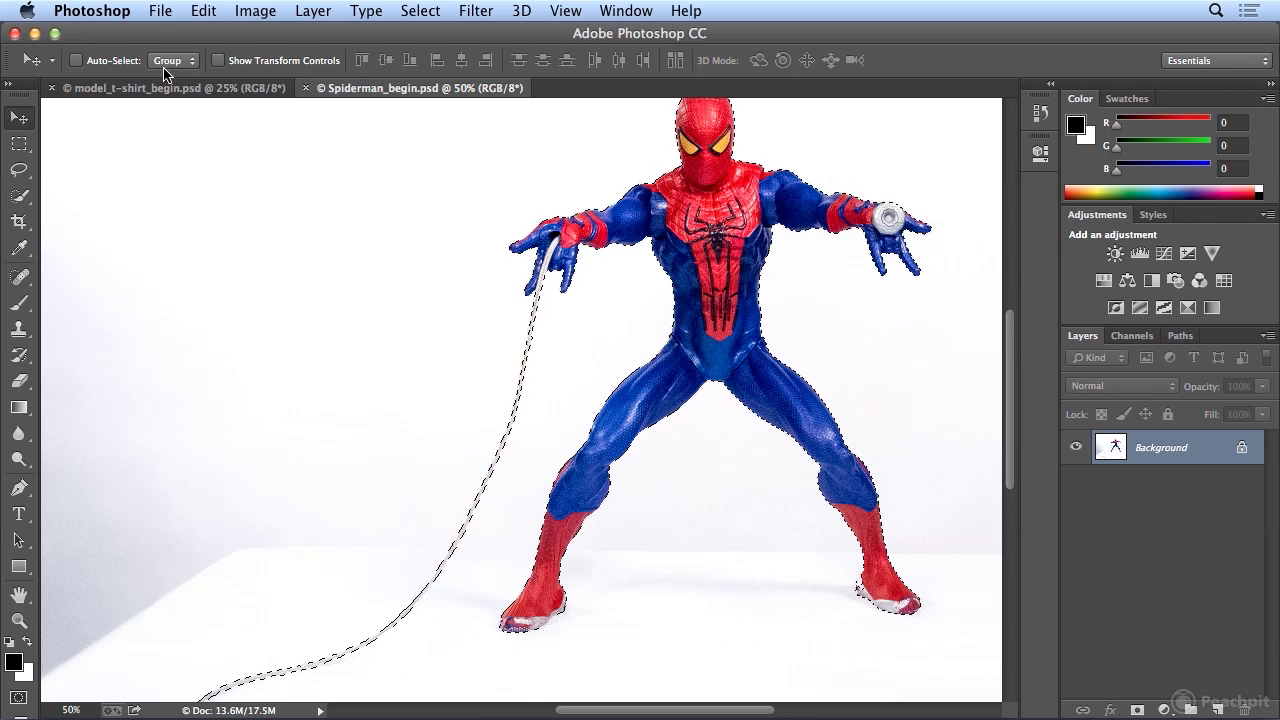
{"action": "key", "text": "l"}
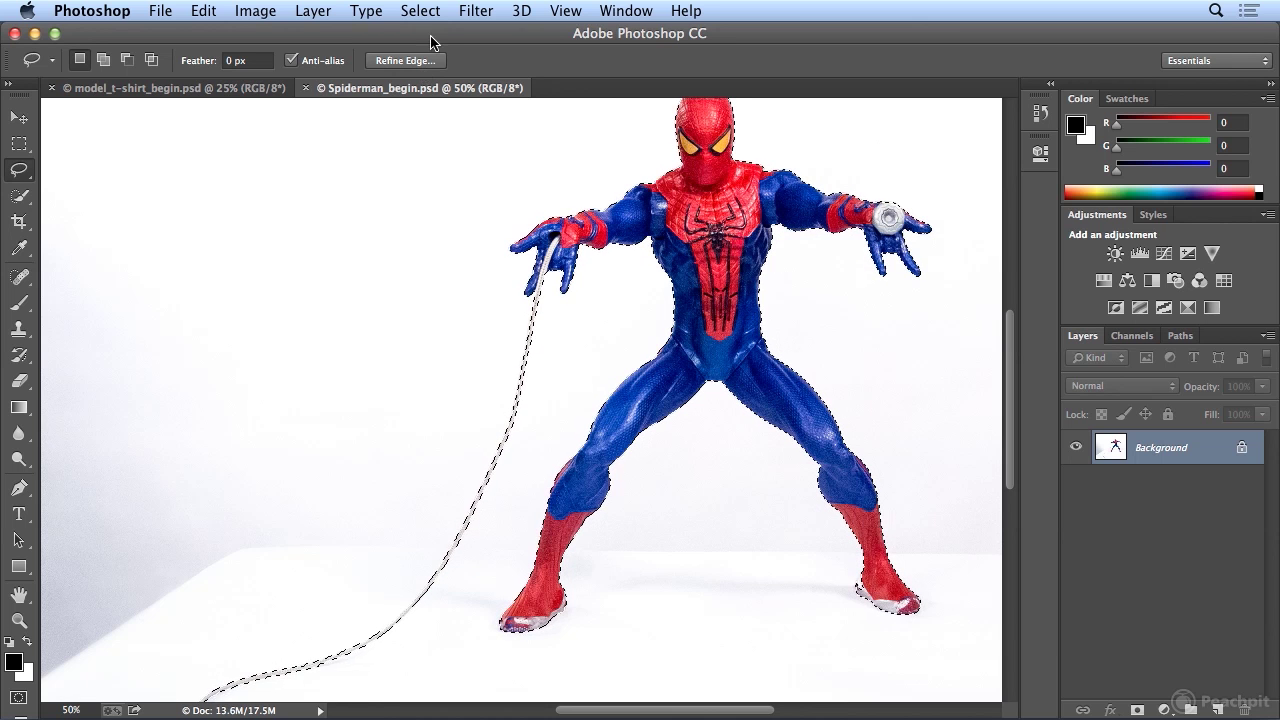
{"action": "left_click", "coordinate": [421, 11]}
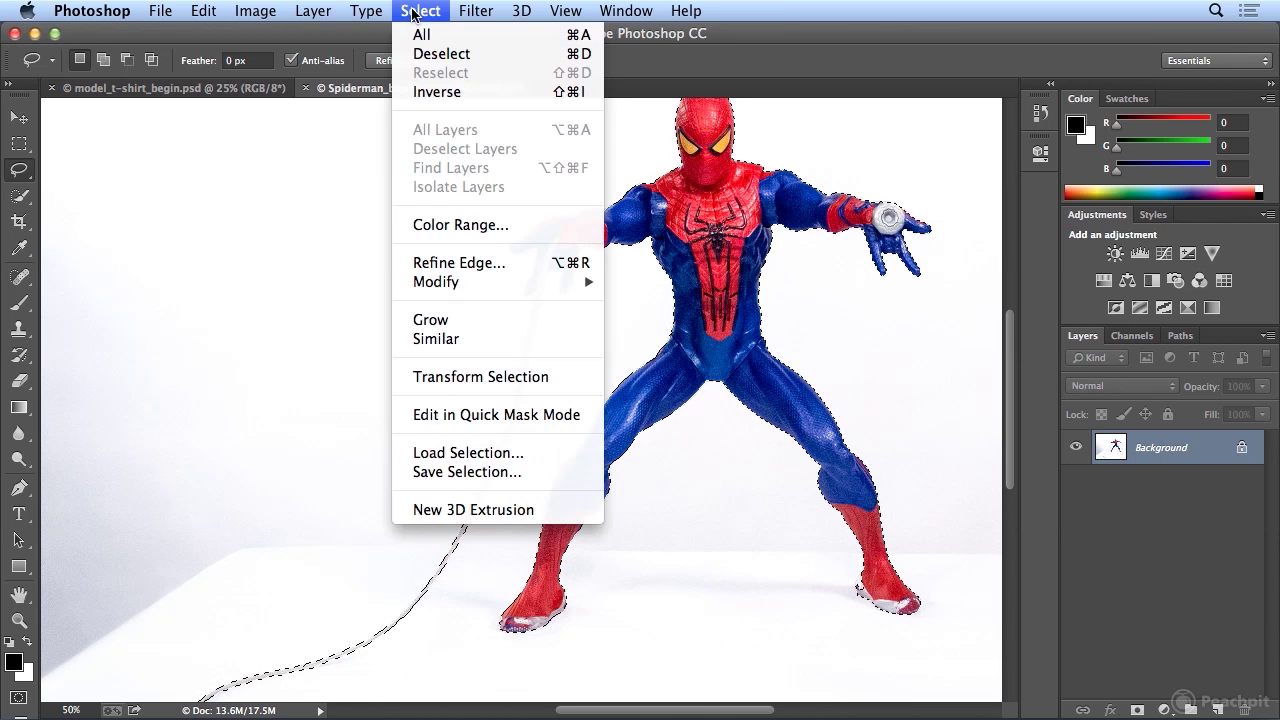
{"action": "left_click", "coordinate": [425, 263]}
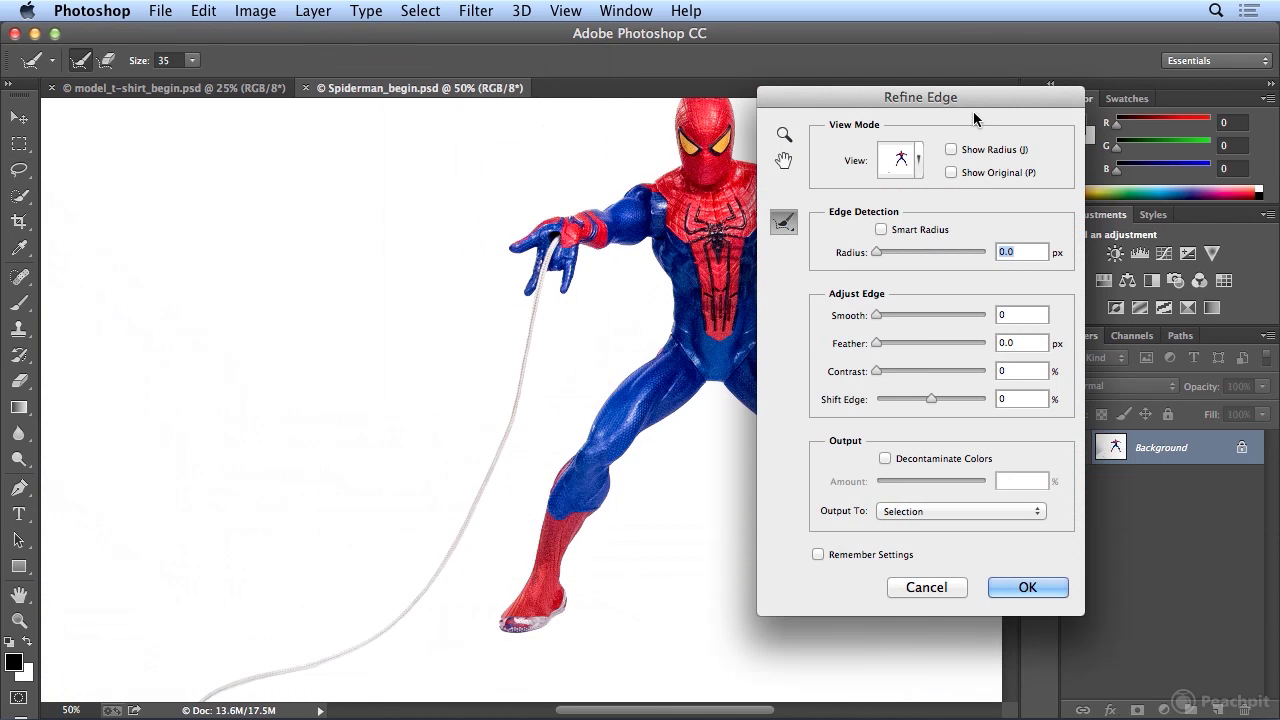
{"action": "left_click_drag", "start_coordinate": [970, 99], "coordinate": [1125, 96]}
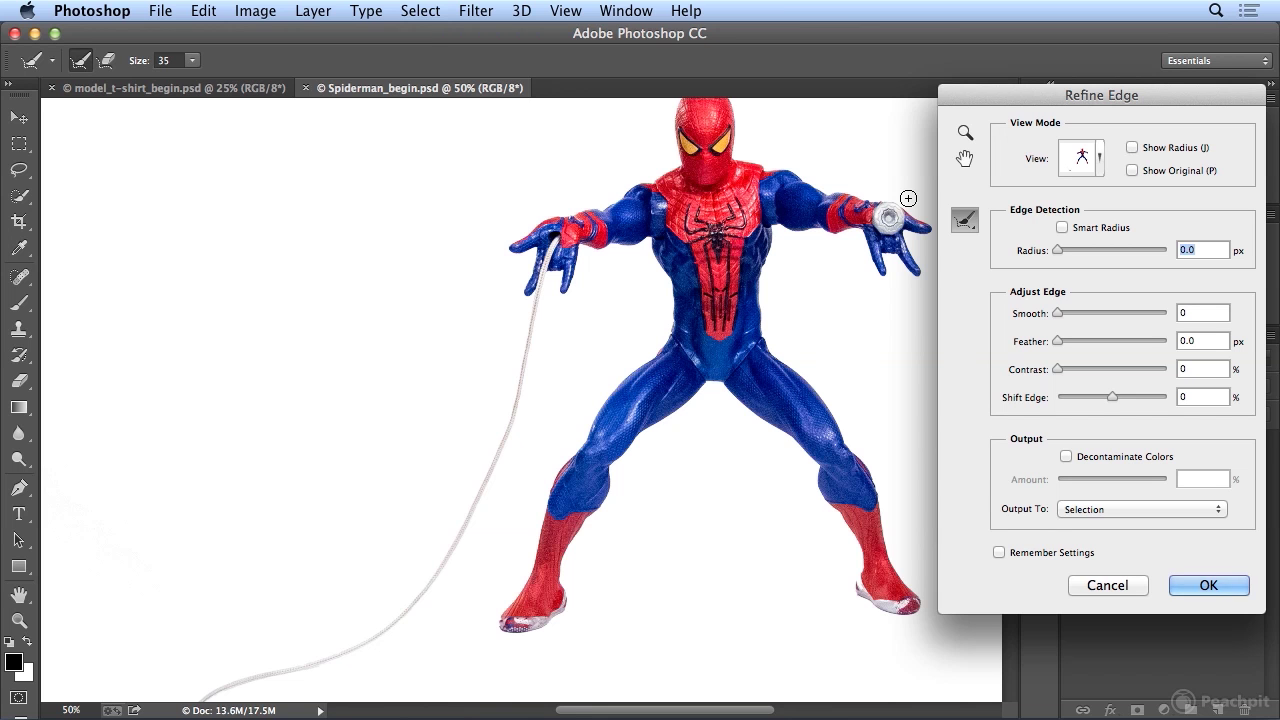
Try the On Layers preview of the selection and settle on the On Black view mode.
{"action": "left_click", "coordinate": [1100, 161]}
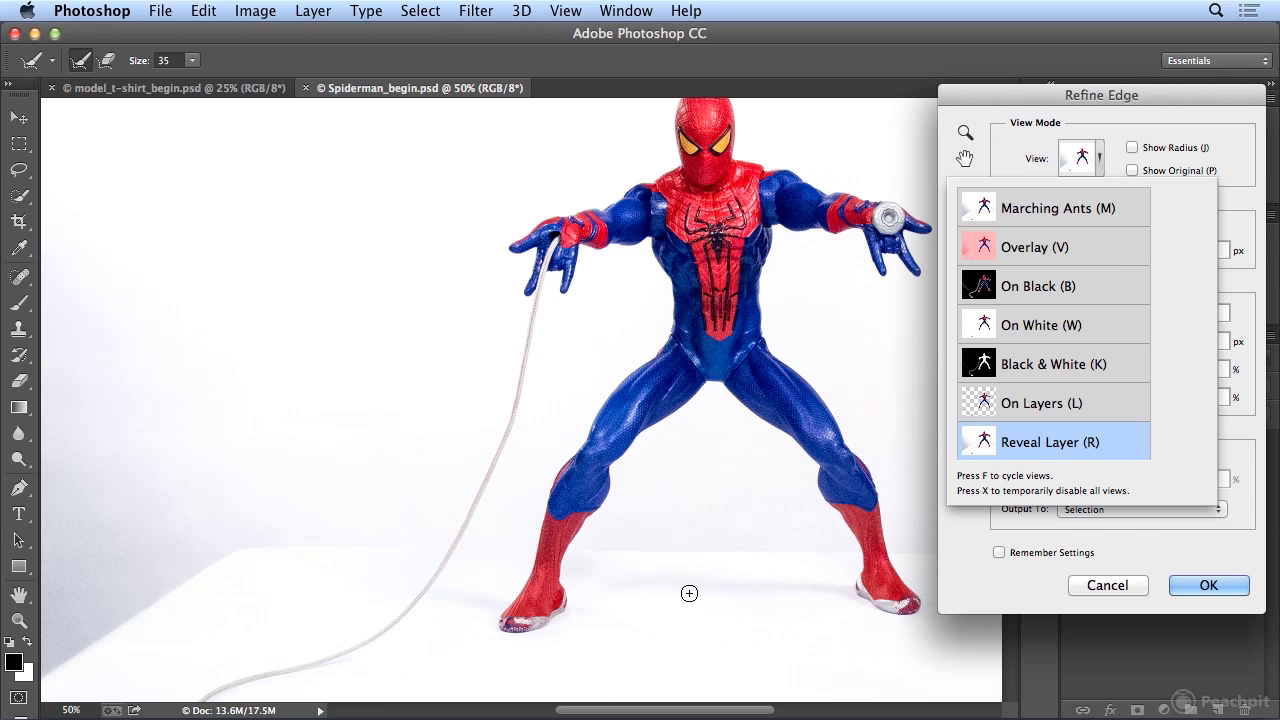
{"action": "left_click", "coordinate": [1030, 403]}
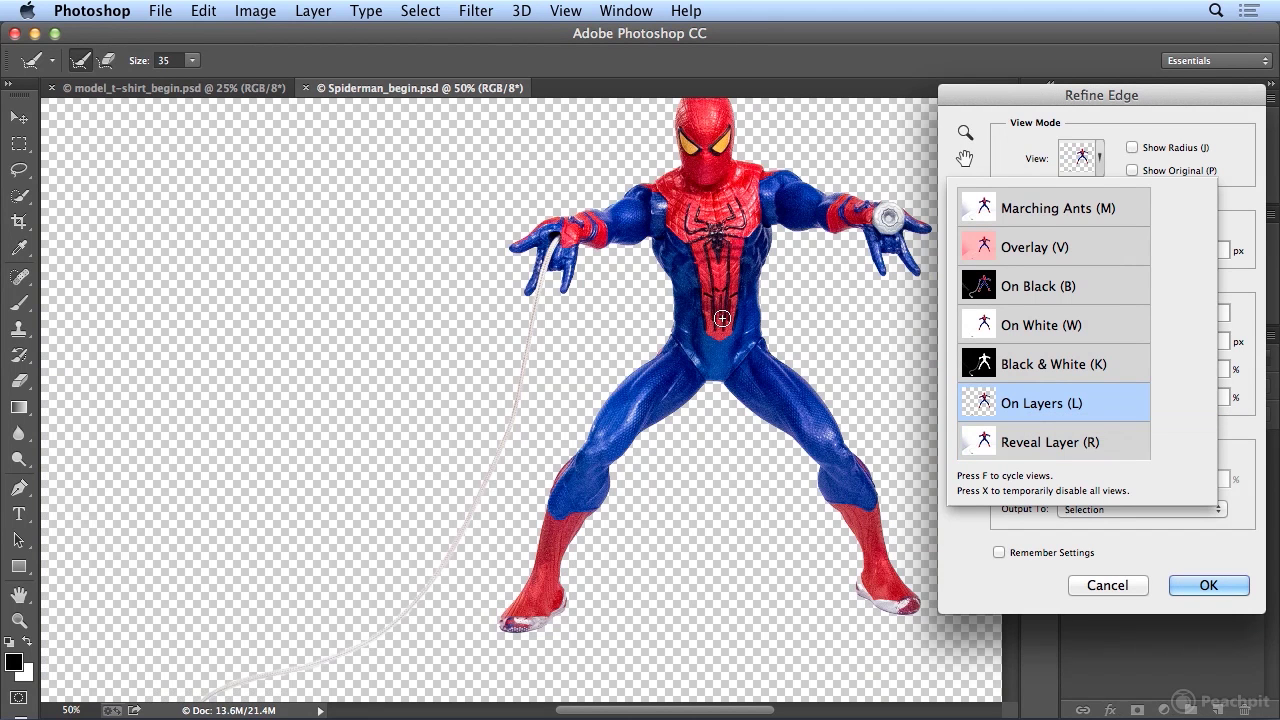
{"action": "left_click", "coordinate": [1030, 372]}
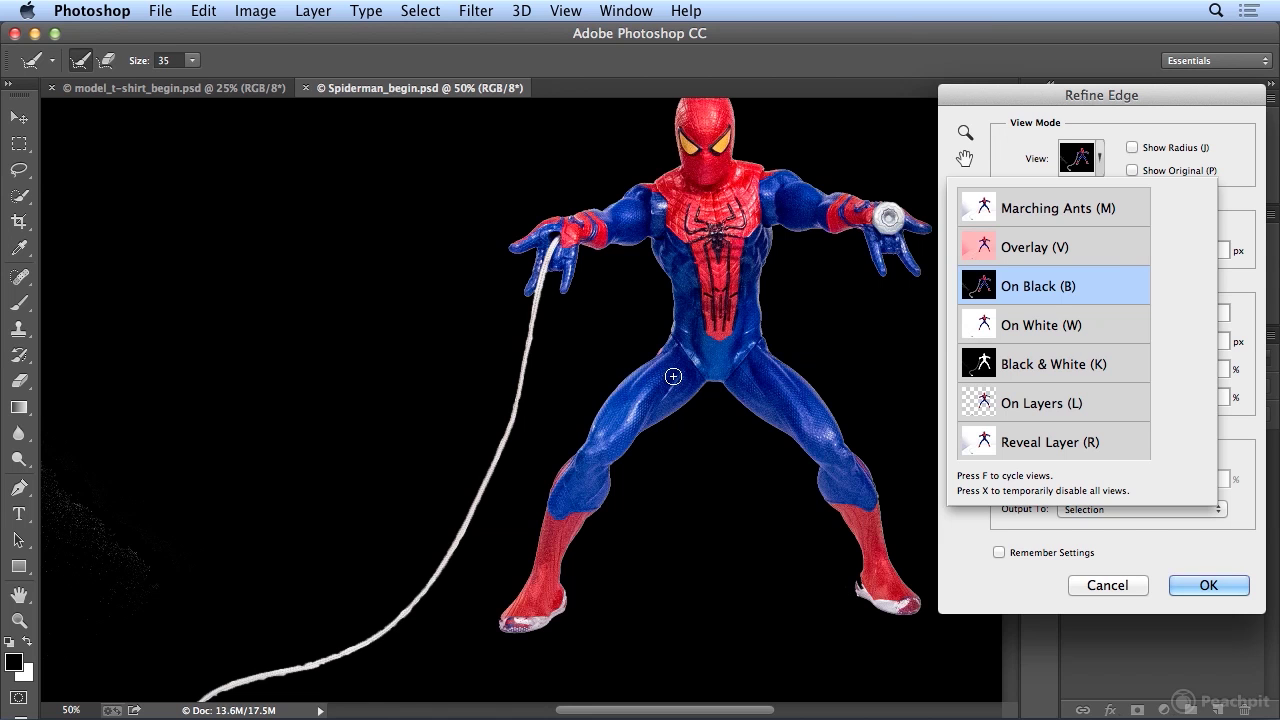
{"action": "left_click", "coordinate": [1012, 108]}
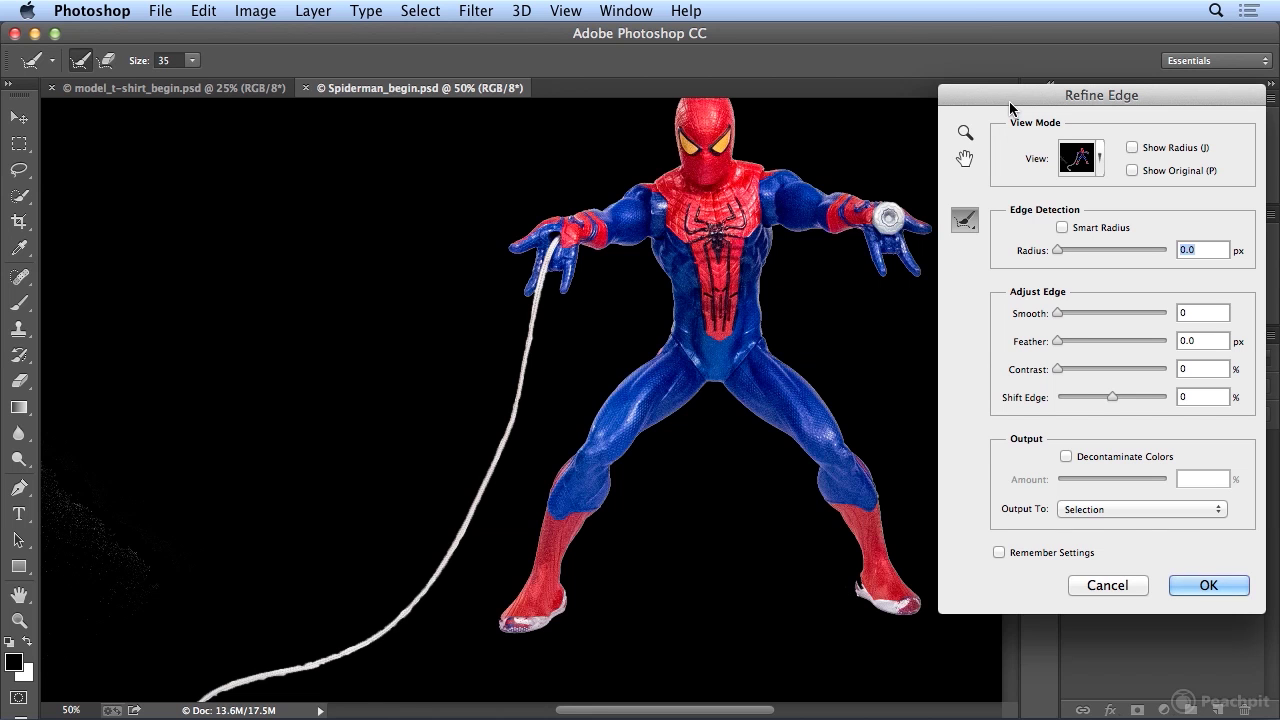
Try an edge detection Radius of 30.8 px on the figure and its cord, and return it to 0.0 px.
{"action": "left_click_drag", "start_coordinate": [1059, 252], "coordinate": [1115, 250]}
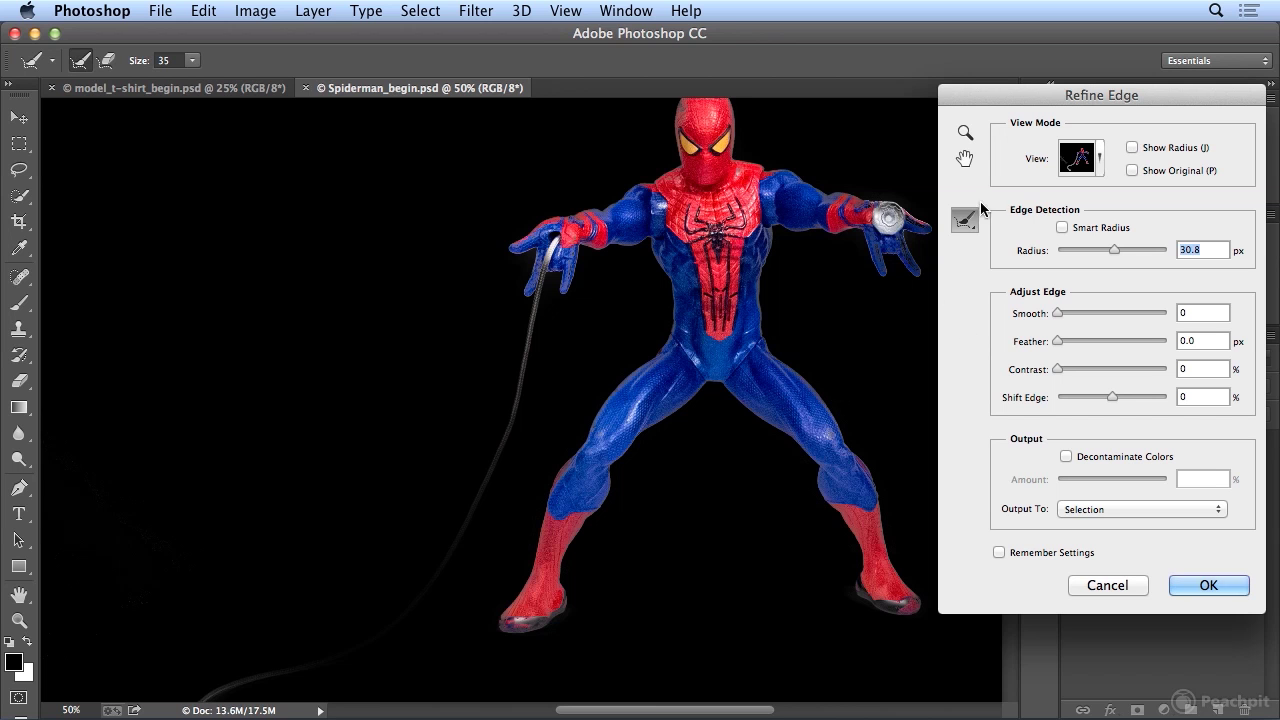
{"action": "left_click", "coordinate": [779, 173]}
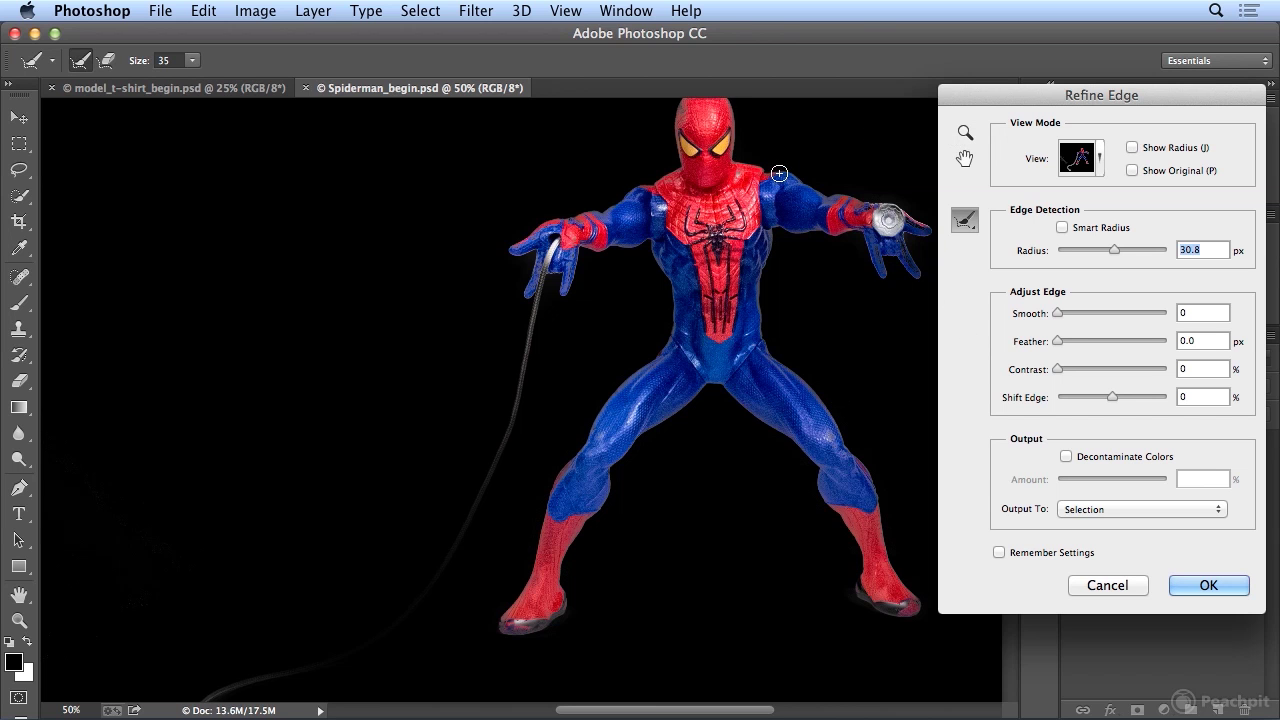
{"action": "scroll", "coordinate": [779, 173], "scroll_direction": "down", "scroll_amount": 3}
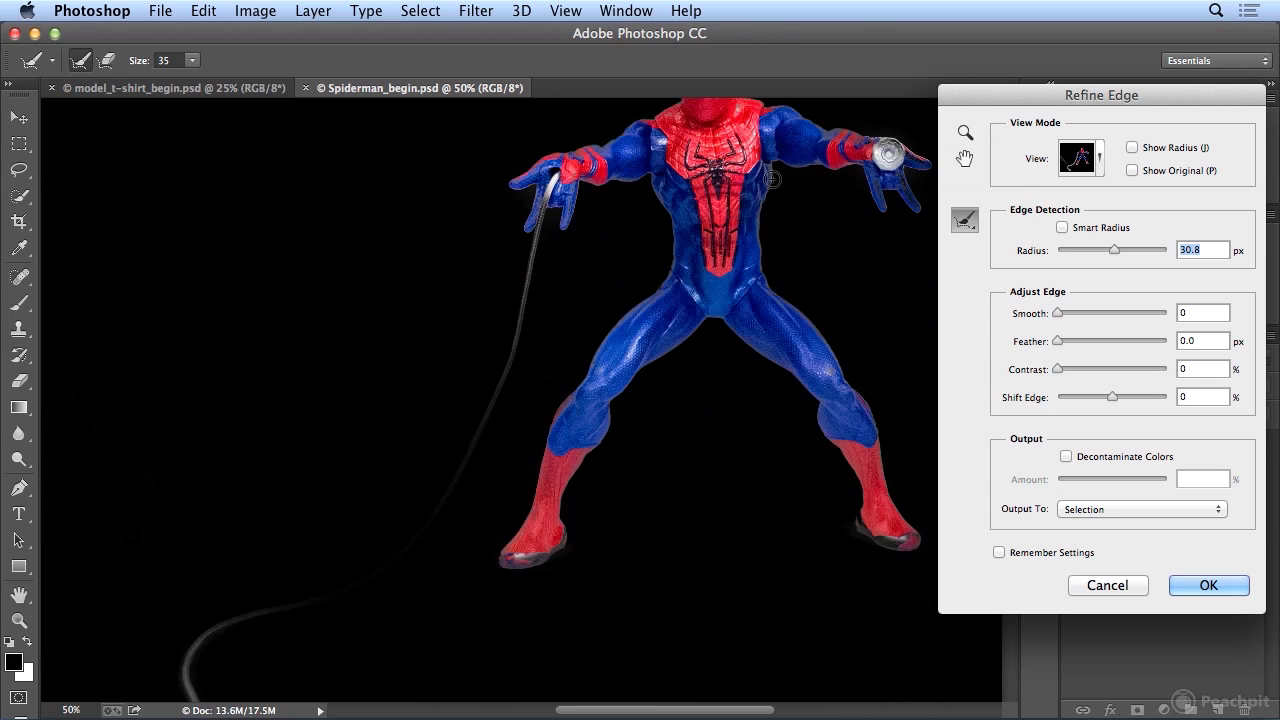
{"action": "scroll", "coordinate": [772, 179], "scroll_direction": "up", "scroll_amount": 3}
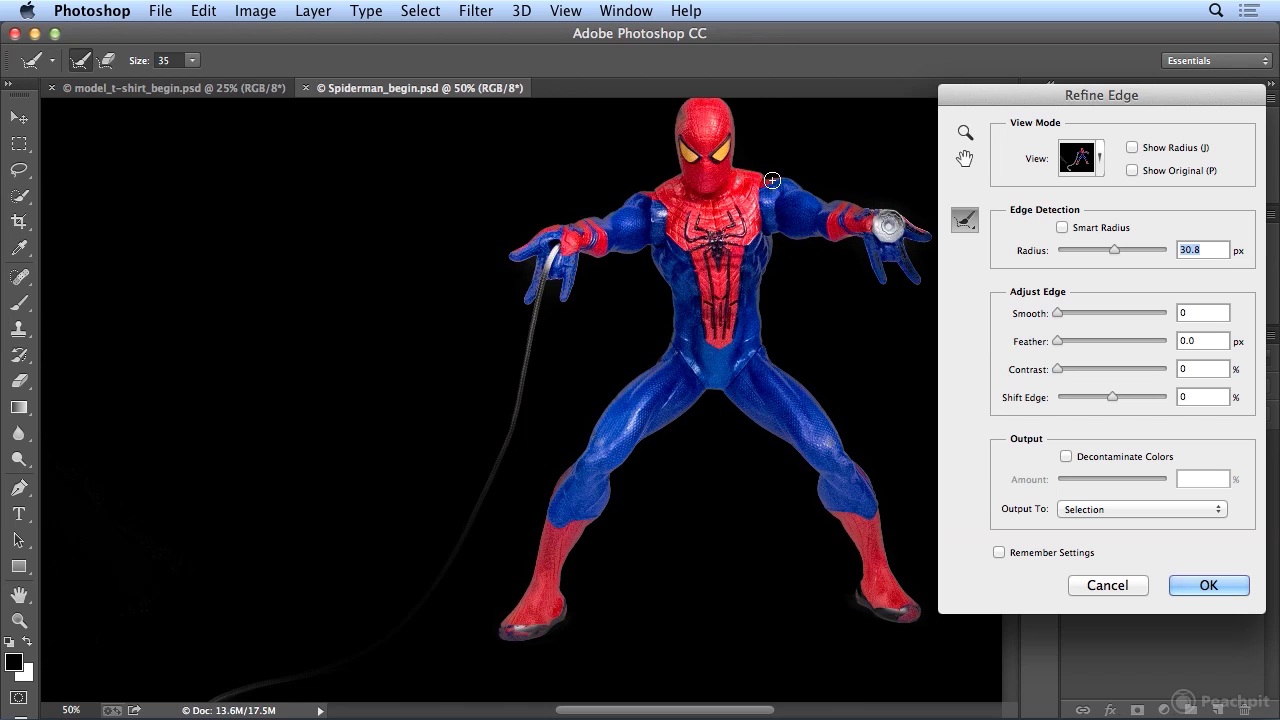
{"action": "scroll", "coordinate": [772, 179], "scroll_direction": "up", "scroll_amount": 3}
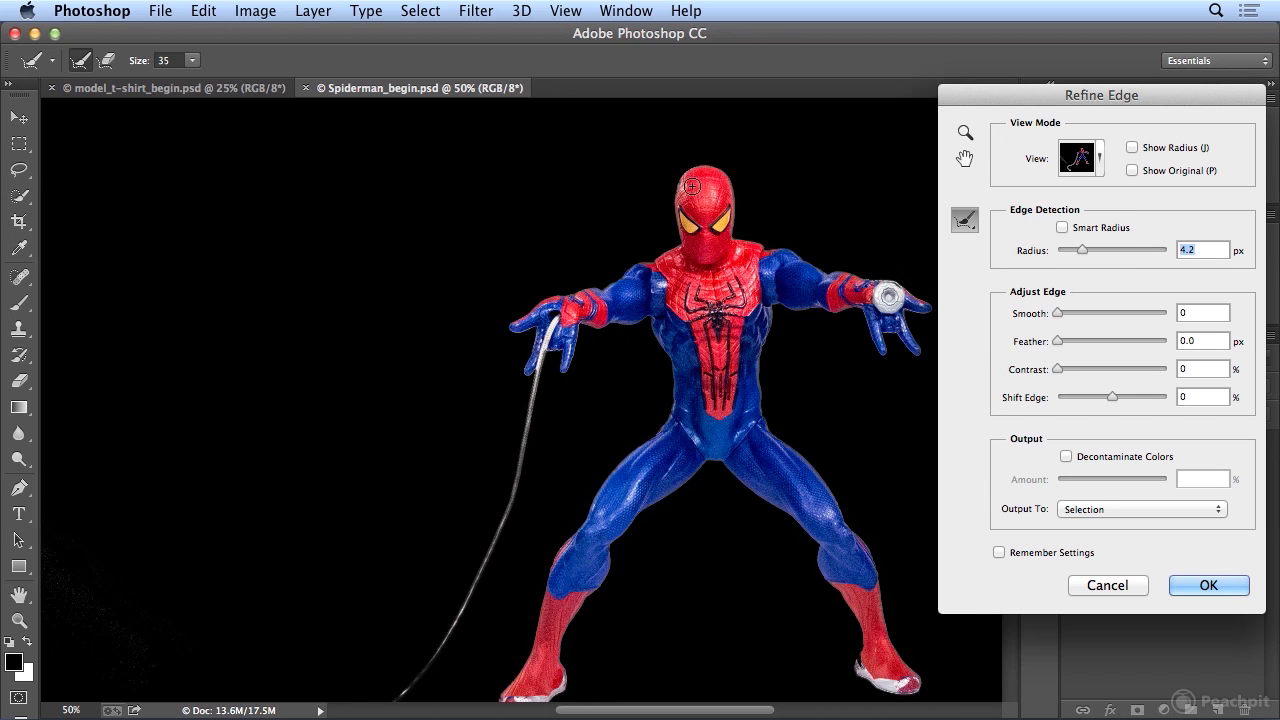
{"action": "left_click_drag", "start_coordinate": [1076, 246], "coordinate": [1030, 245]}
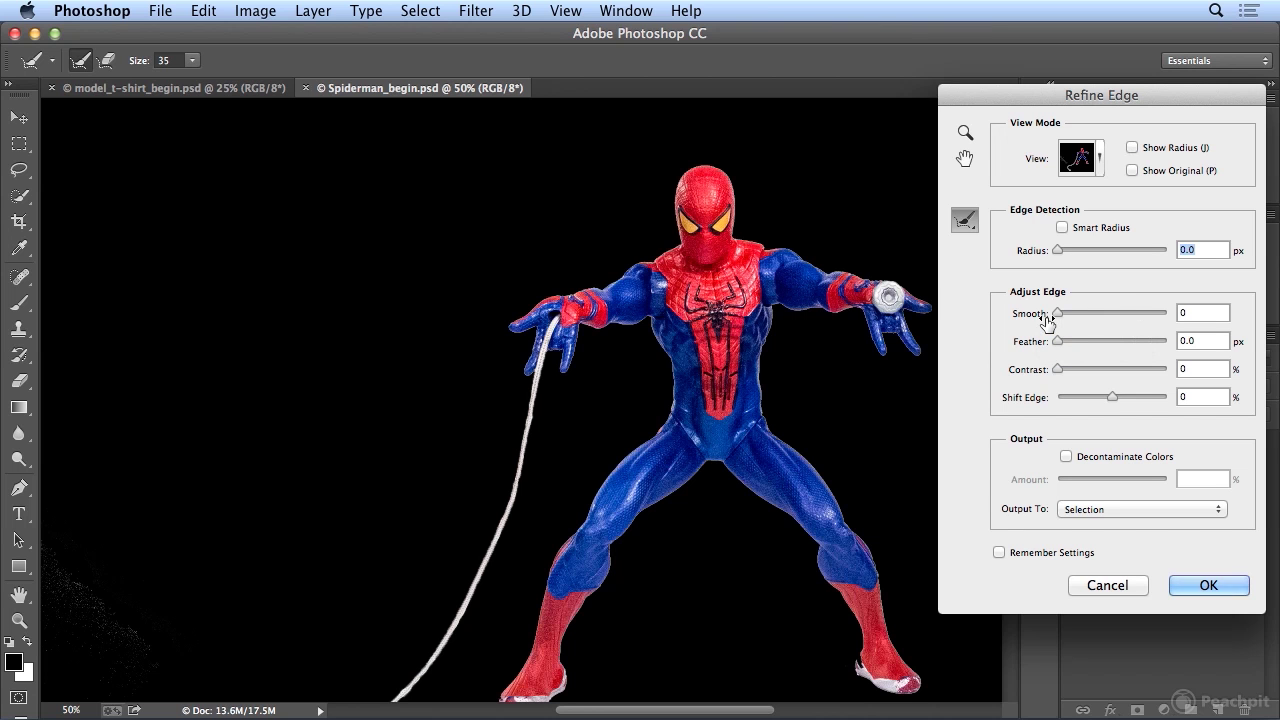
Try out Smooth on the selection edge and settle on a value of 17.
{"action": "left_click_drag", "start_coordinate": [1055, 313], "coordinate": [1086, 314]}
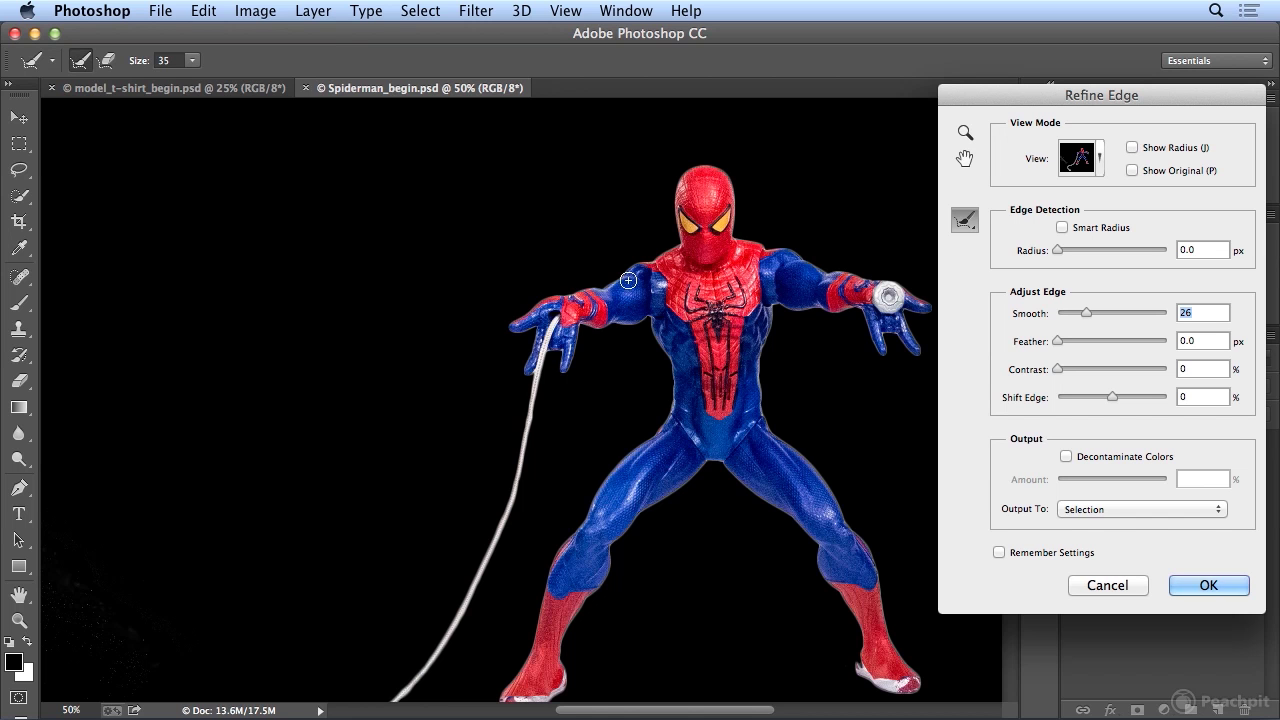
{"action": "left_click_drag", "start_coordinate": [1080, 312], "coordinate": [1007, 320]}
{"action": "key", "text": "super+plus"}
{"action": "key", "text": "super+plus"}
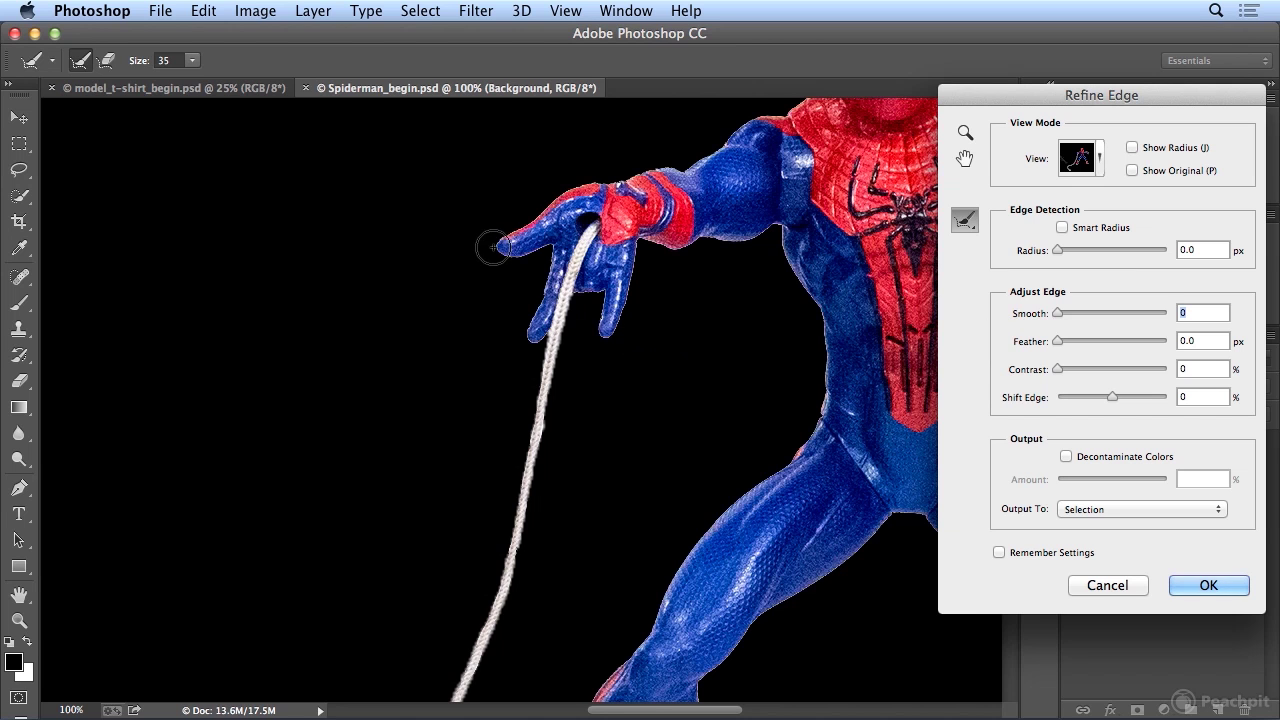
{"action": "left_click_drag", "start_coordinate": [1058, 313], "coordinate": [1067, 318]}
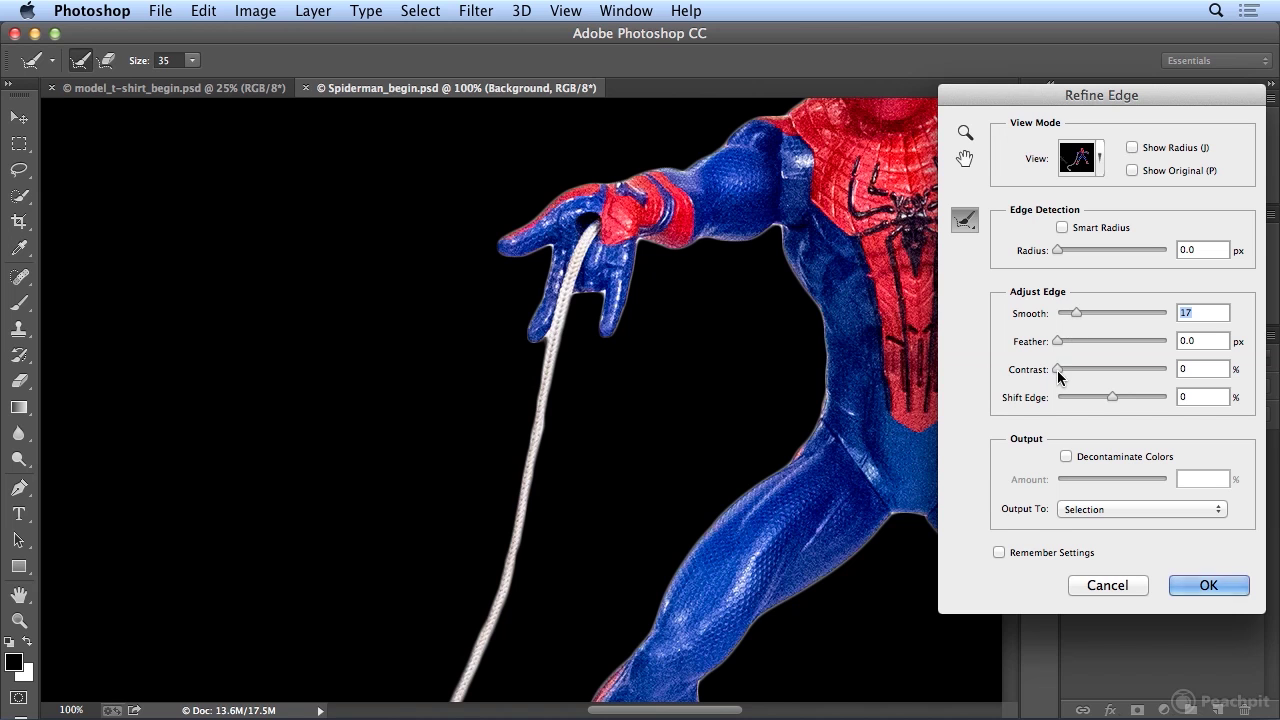
Set the edge Contrast to 62% and contract the selection with a Shift Edge of -78%.
{"action": "left_click_drag", "start_coordinate": [1058, 370], "coordinate": [1125, 366]}
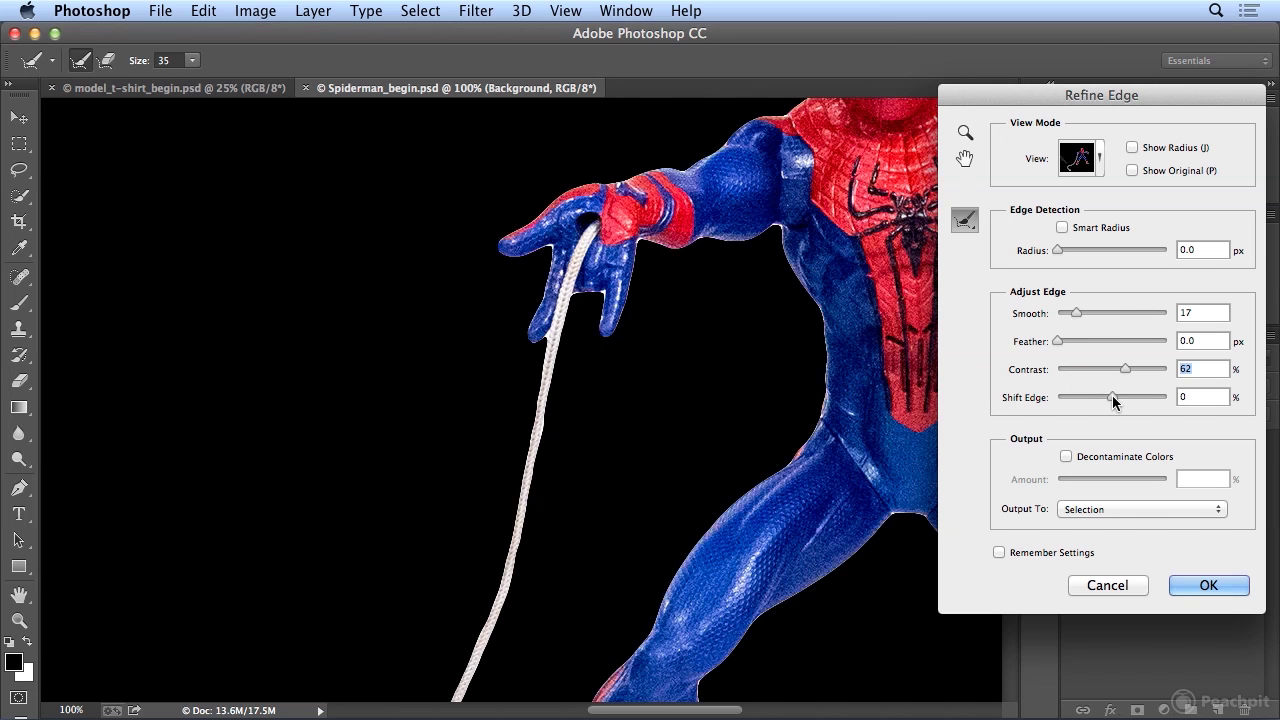
{"action": "left_click_drag", "start_coordinate": [1112, 397], "coordinate": [1084, 397]}
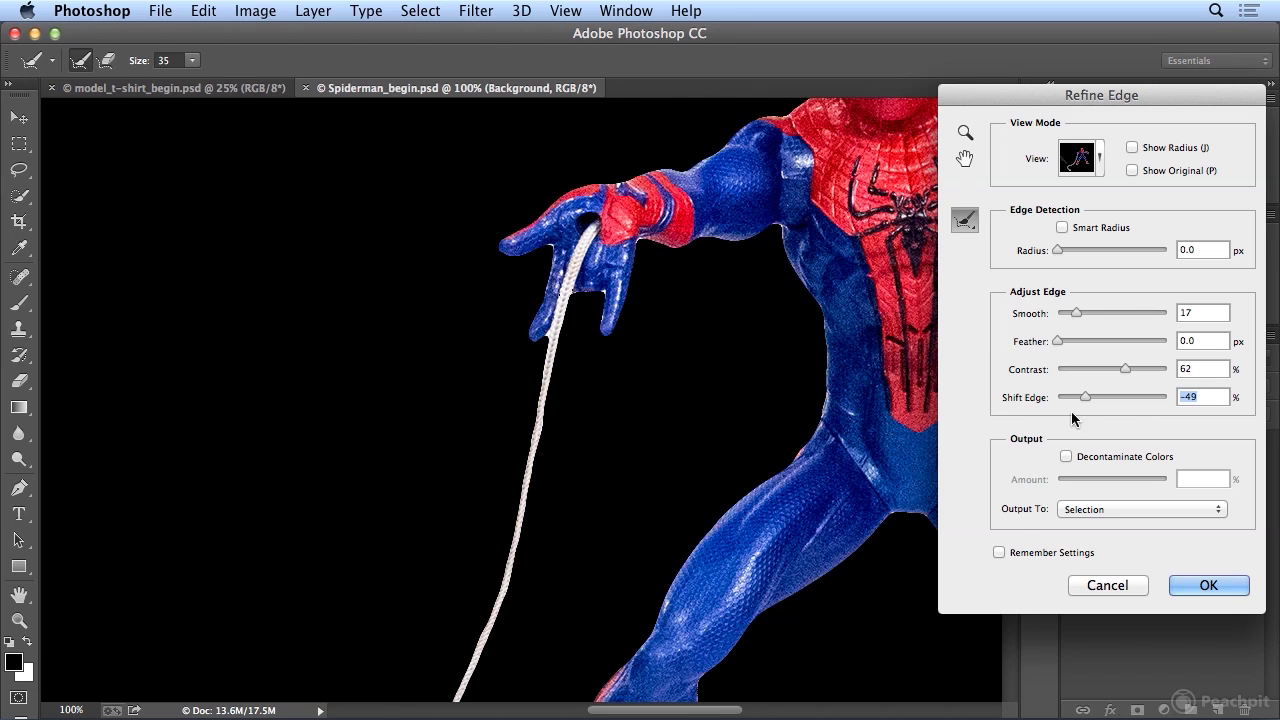
{"action": "left_click_drag", "start_coordinate": [1083, 397], "coordinate": [1070, 400]}
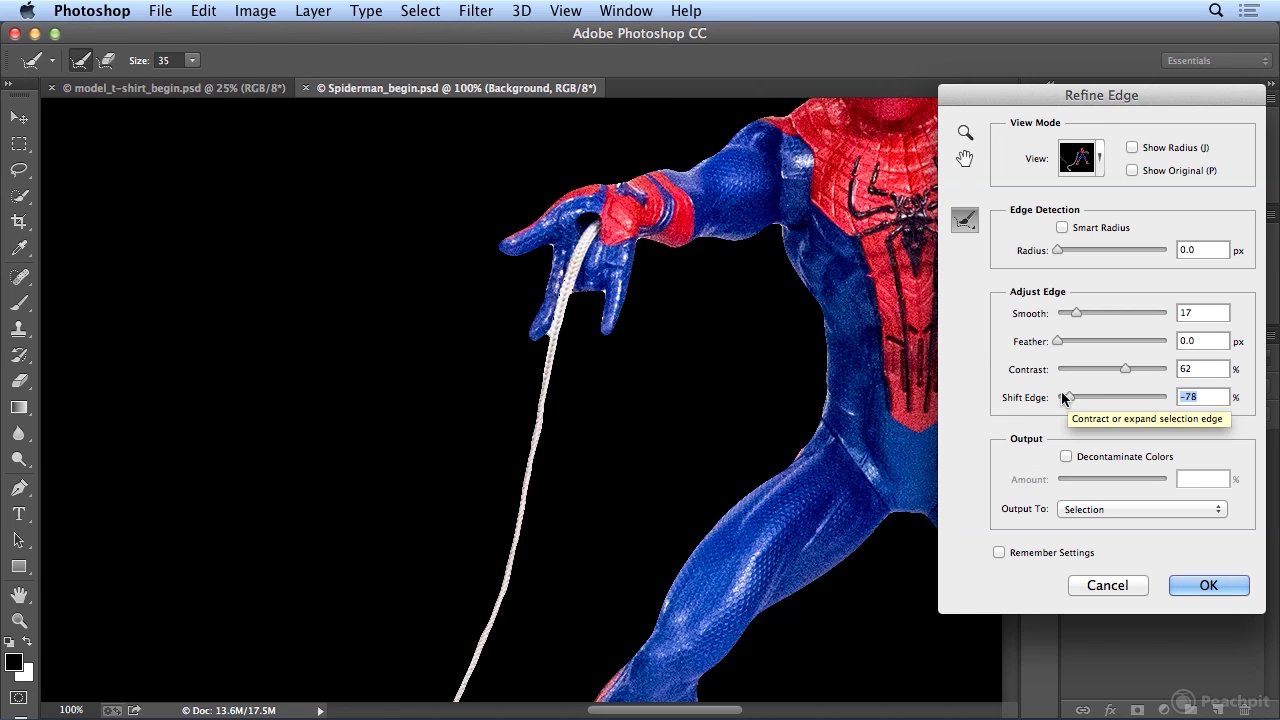
{"action": "key", "text": "super+minus"}
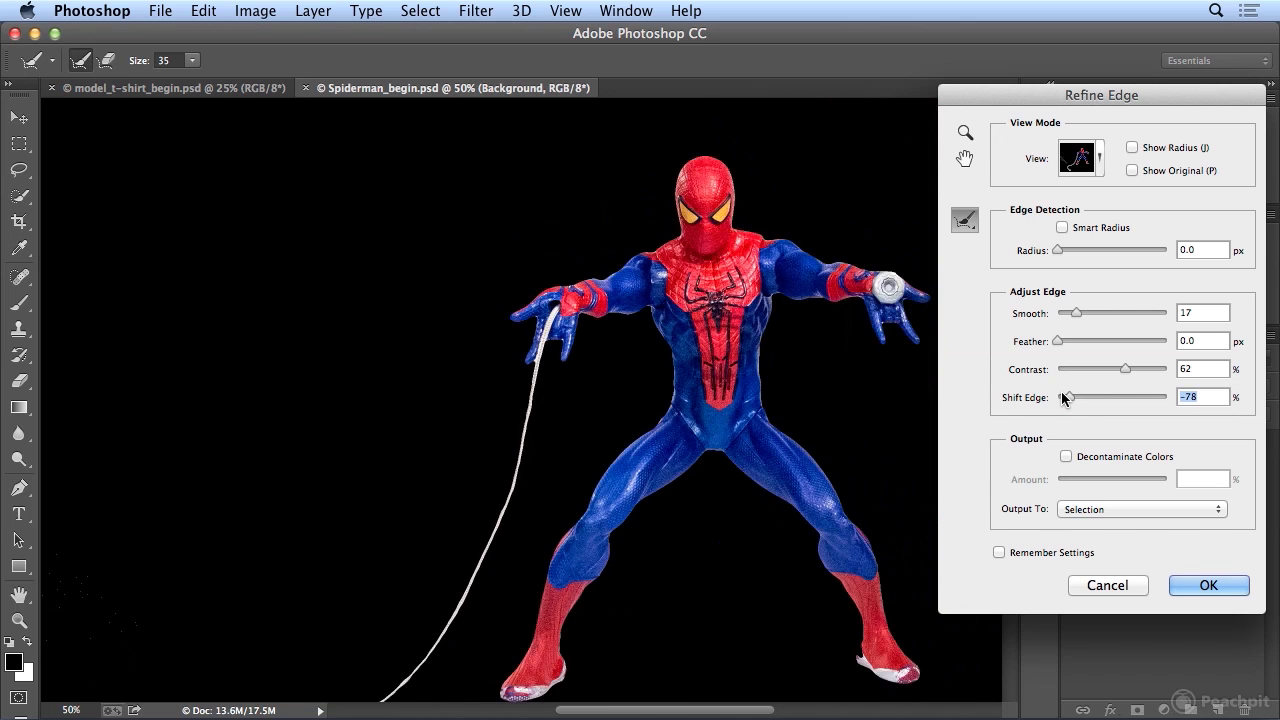
{"action": "key", "text": "super+minus"}
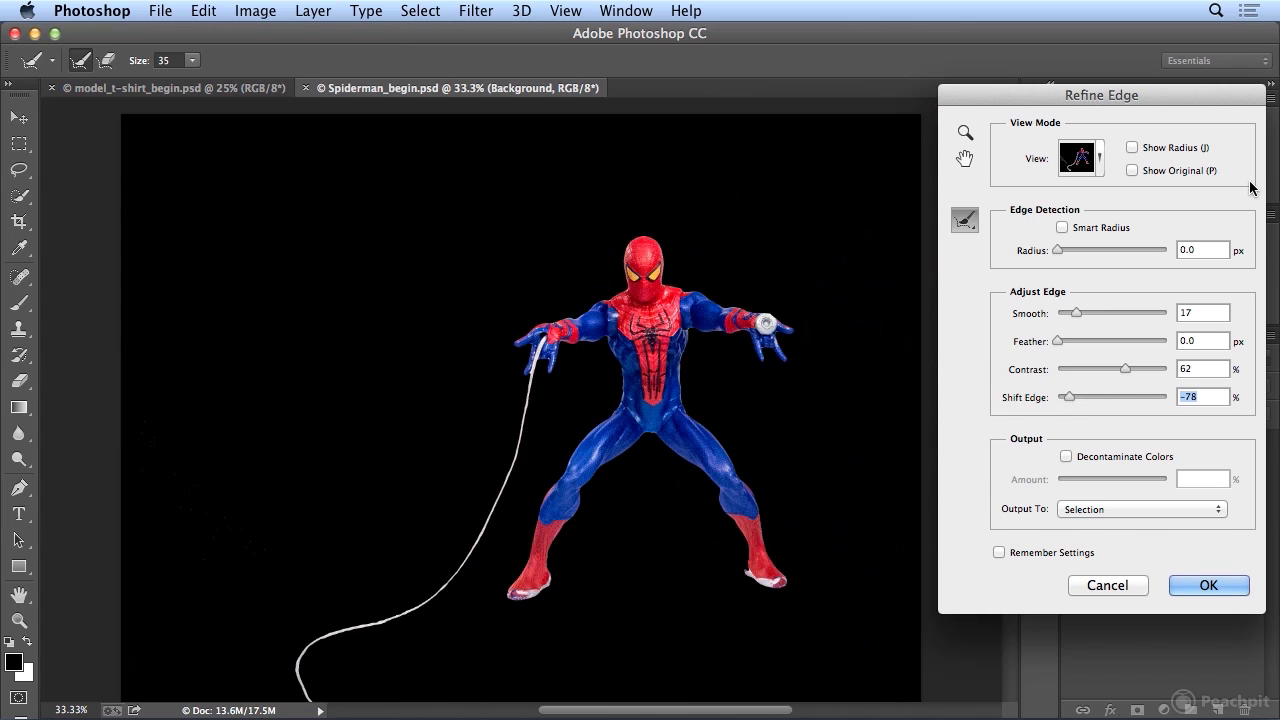
Compare the refinement with the original selection and readjust Smooth to 25 and Shift Edge to -35%.
{"action": "left_click", "coordinate": [1133, 171]}
{"action": "mouse_move", "coordinate": [1060, 250]}
{"action": "left_mouse_down"}
{"action": "mouse_move", "coordinate": [1071, 252]}
{"action": "mouse_move", "coordinate": [1058, 251]}
{"action": "left_mouse_up"}
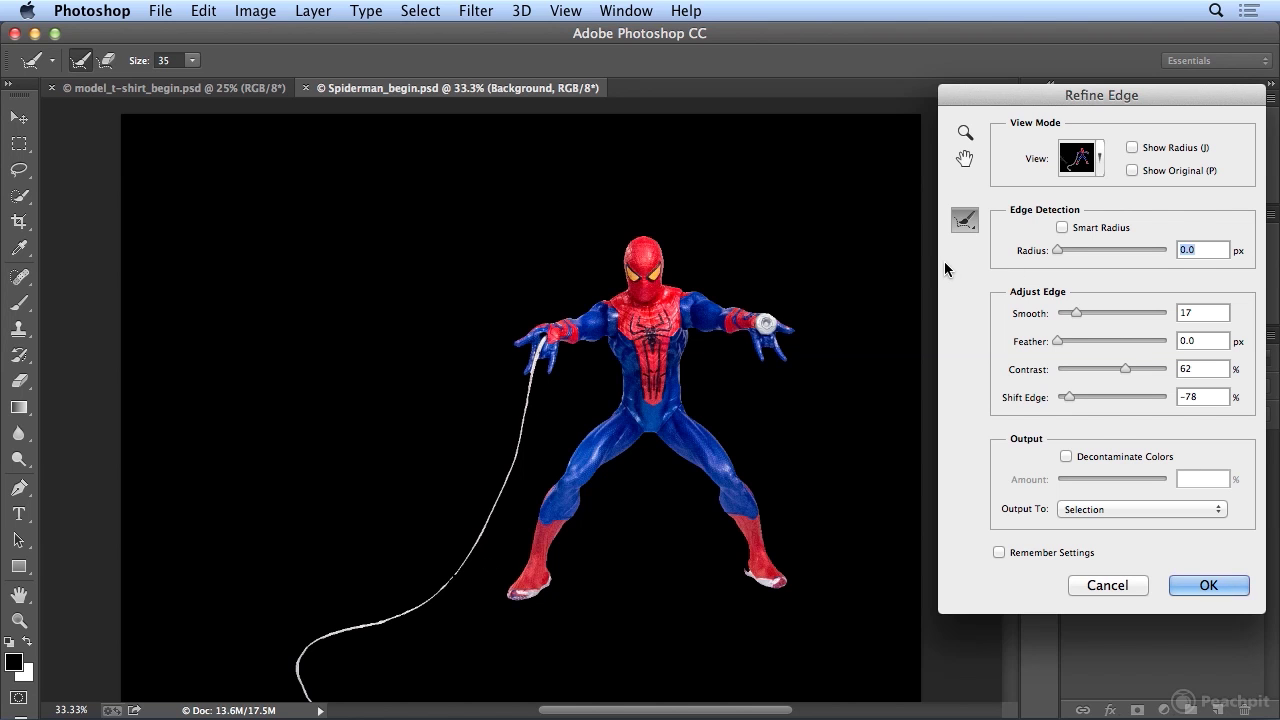
{"action": "left_click_drag", "start_coordinate": [1079, 312], "coordinate": [1083, 310]}
{"action": "left_click_drag", "start_coordinate": [1071, 397], "coordinate": [1094, 400]}
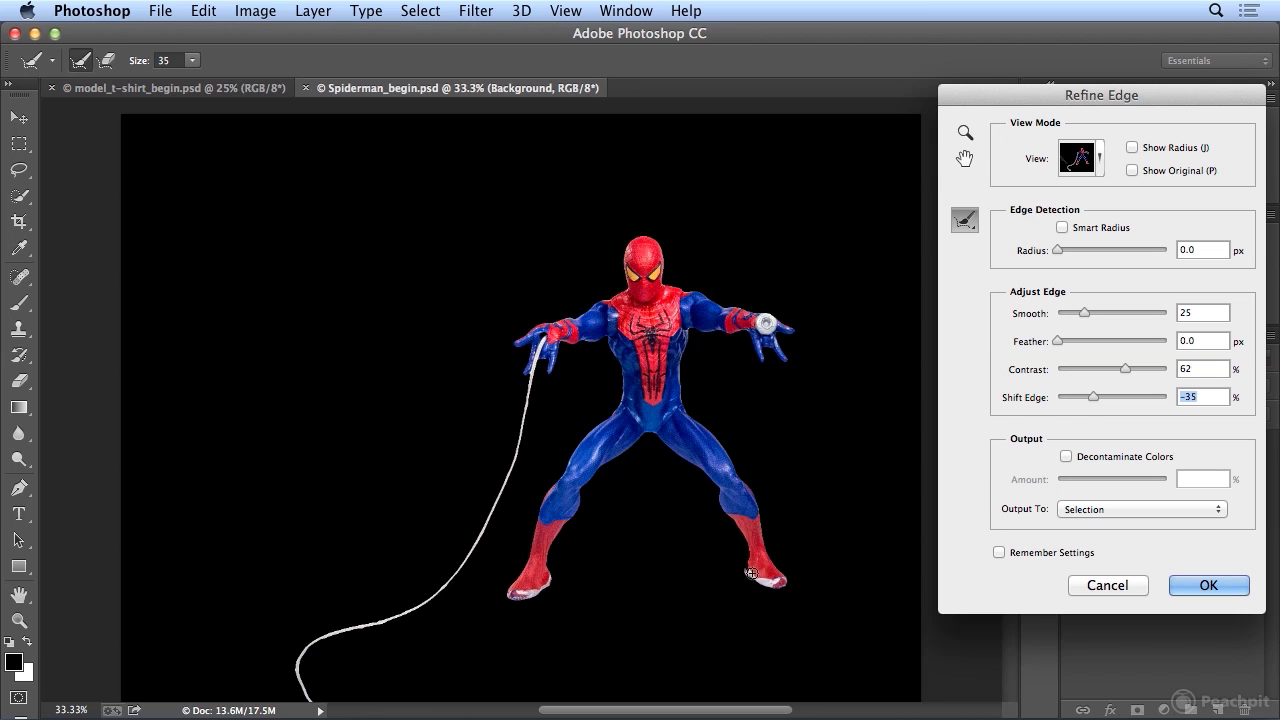
Switch to the Erase Refinements tool and apply the refined edge with the output as a selection.
{"action": "left_click", "coordinate": [965, 221]}
{"action": "left_click", "coordinate": [1000, 236]}
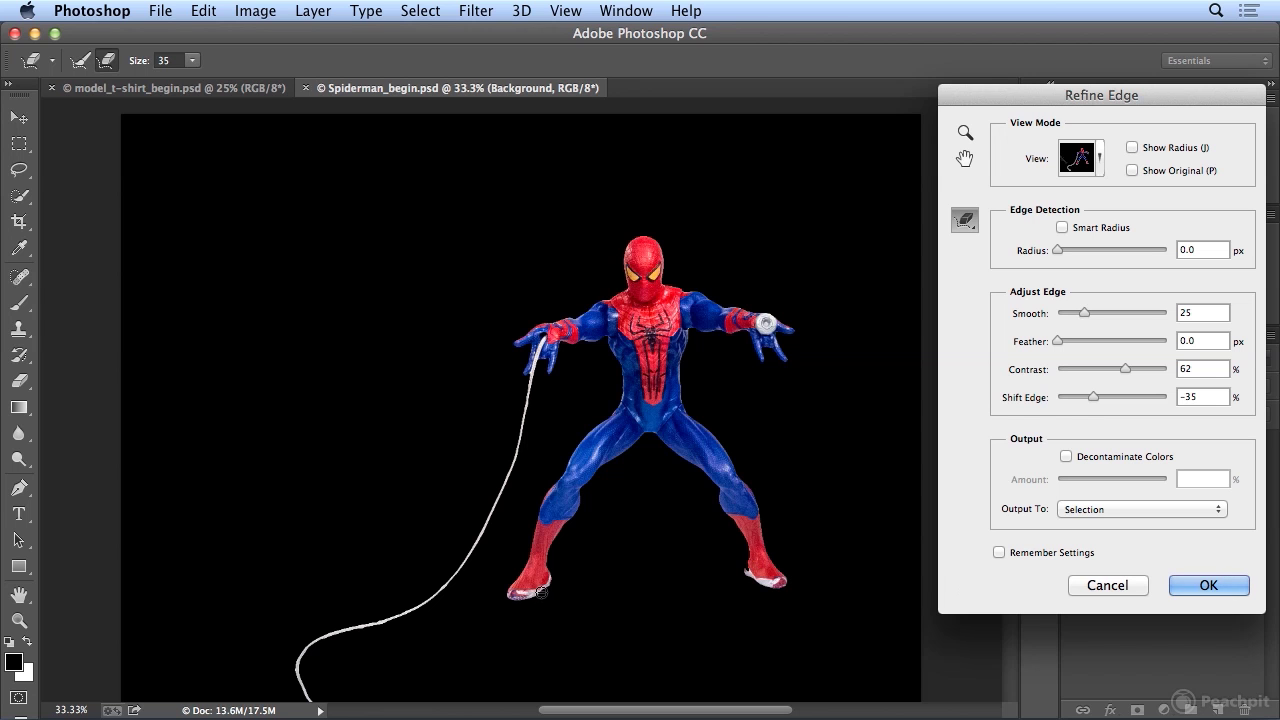
{"action": "left_click", "coordinate": [1210, 585]}
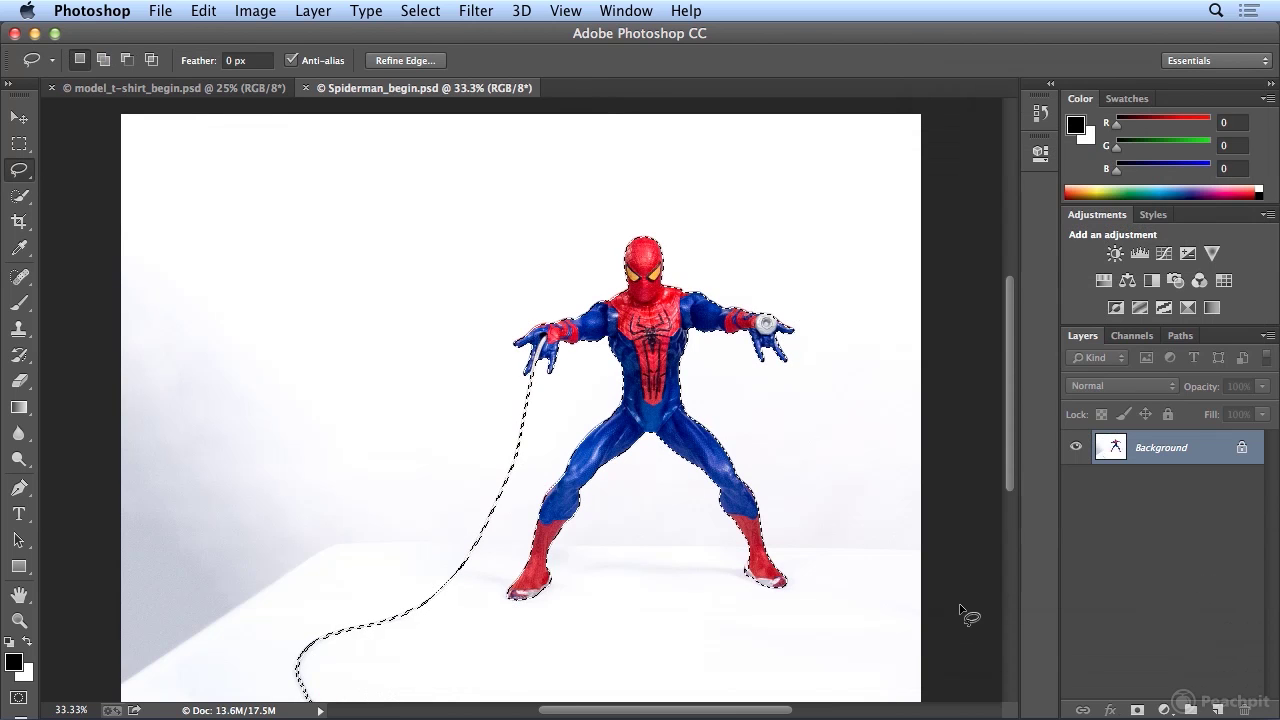
{"action": "key", "text": "super+equal"}
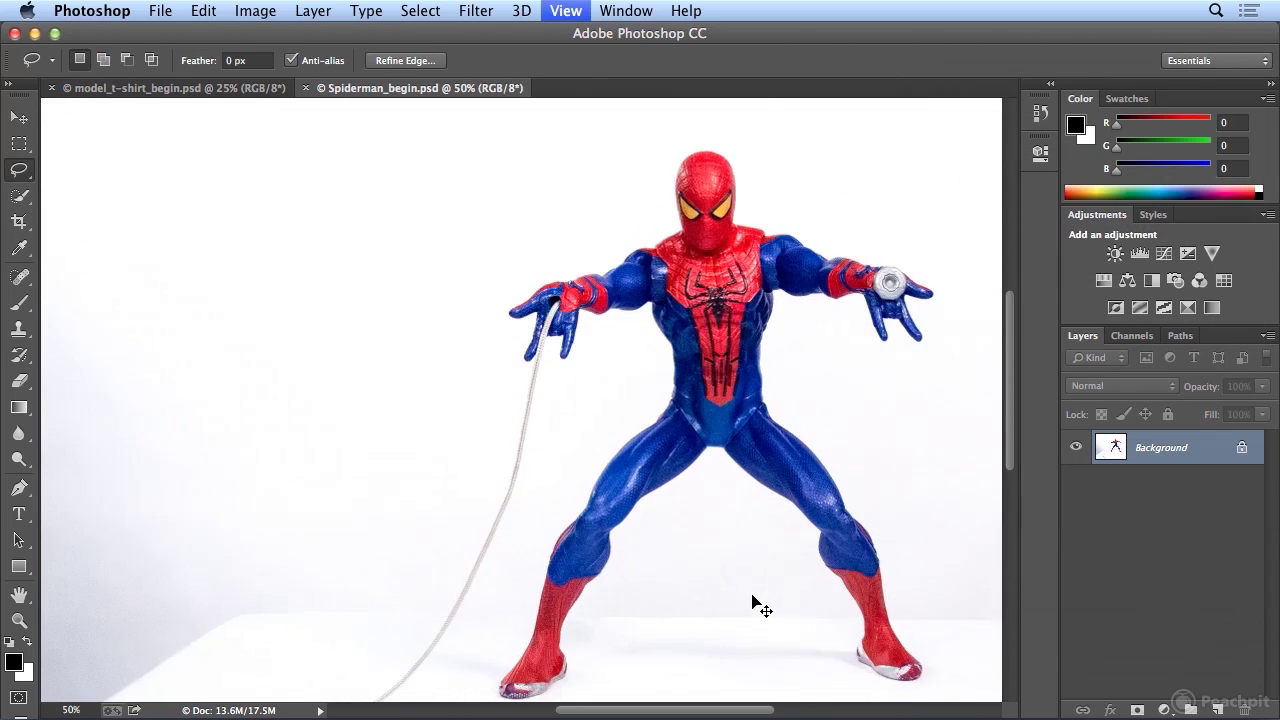
Set the Lasso tool to add to the existing selection around the figure.
{"action": "left_click_drag", "start_coordinate": [728, 713], "coordinate": [811, 713]}
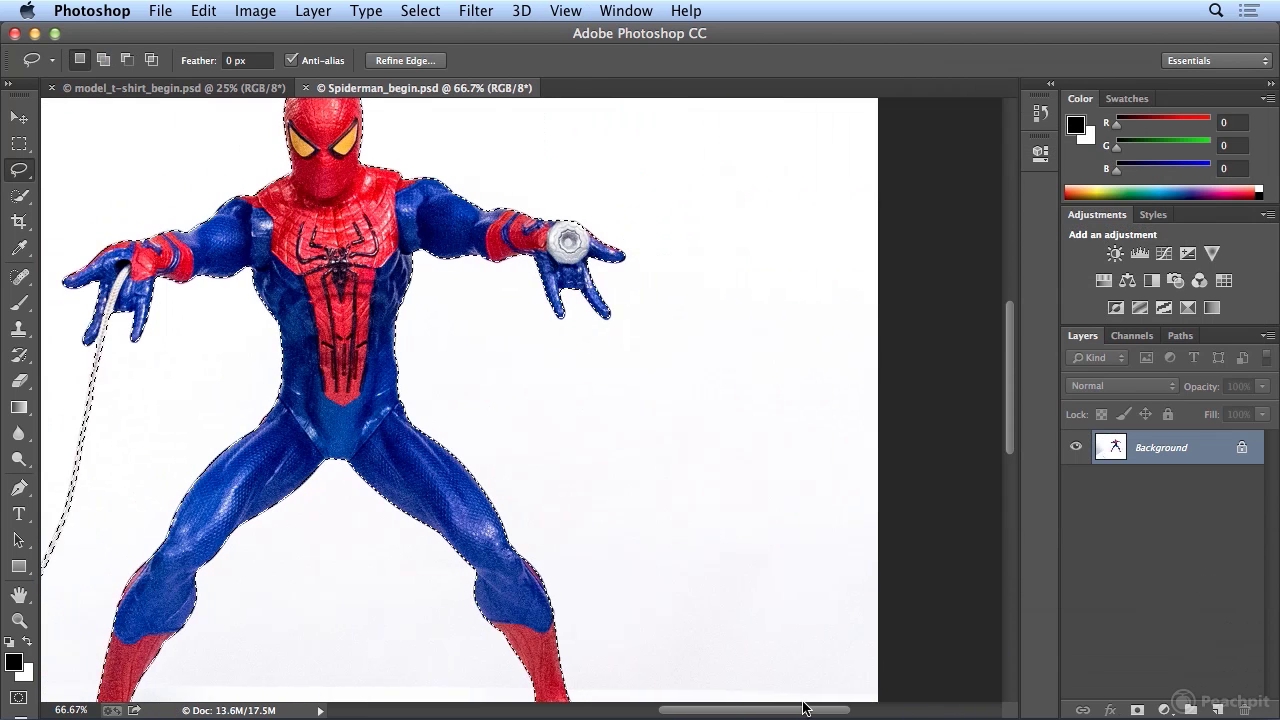
{"action": "scroll", "coordinate": [771, 551], "scroll_direction": "down", "scroll_amount": 5}
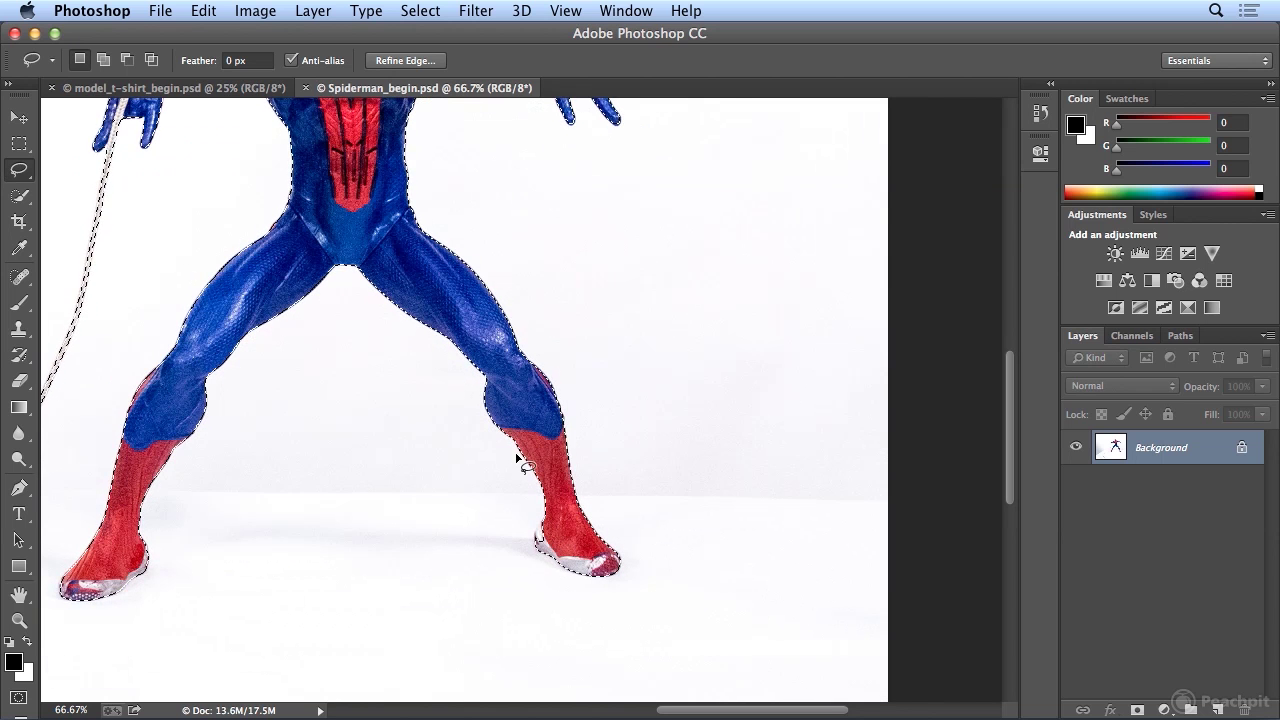
{"action": "left_click", "coordinate": [105, 63]}
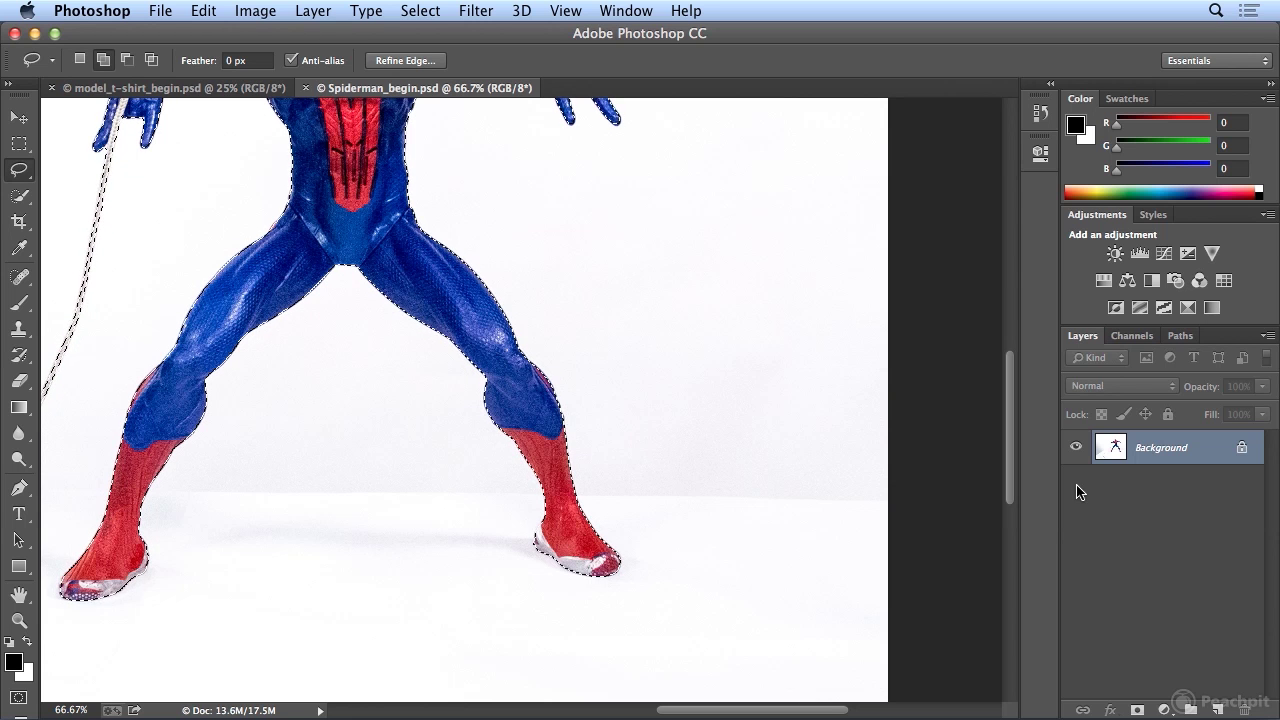
Convert the Background into a regular layer named Spiderman.
{"action": "double_click", "coordinate": [1203, 457]}
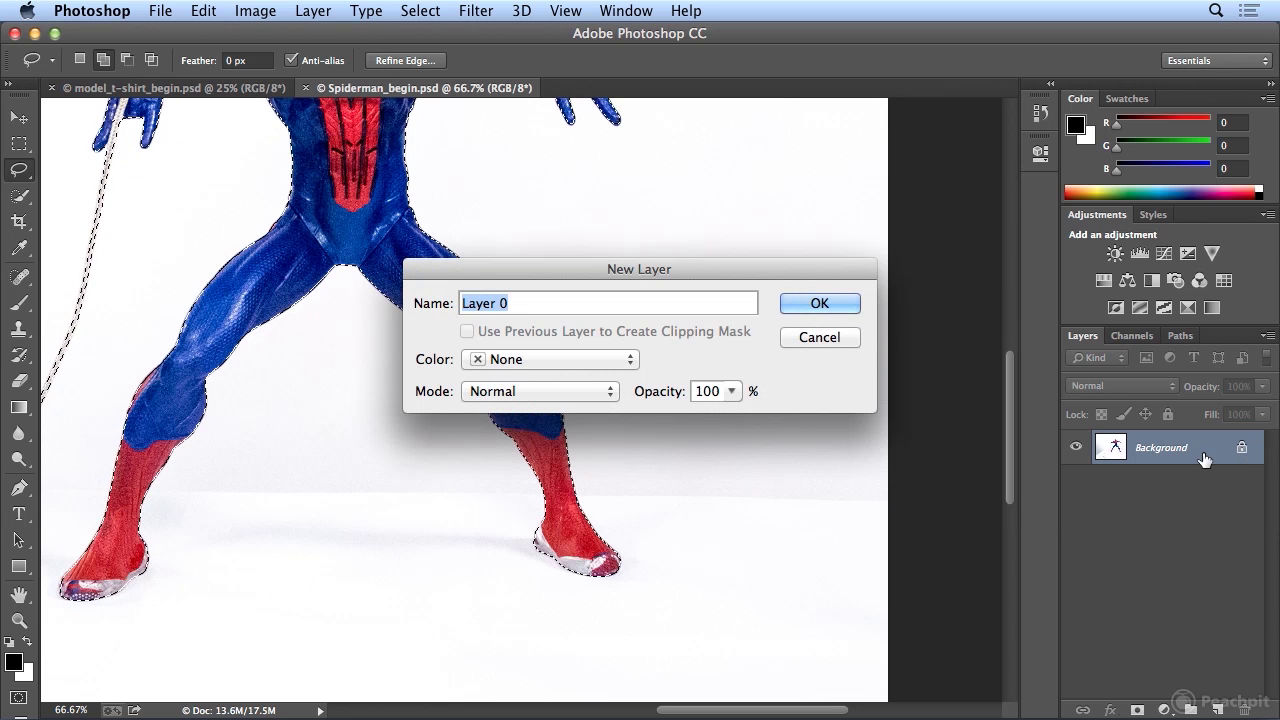
{"action": "type", "text": "Spiderman"}
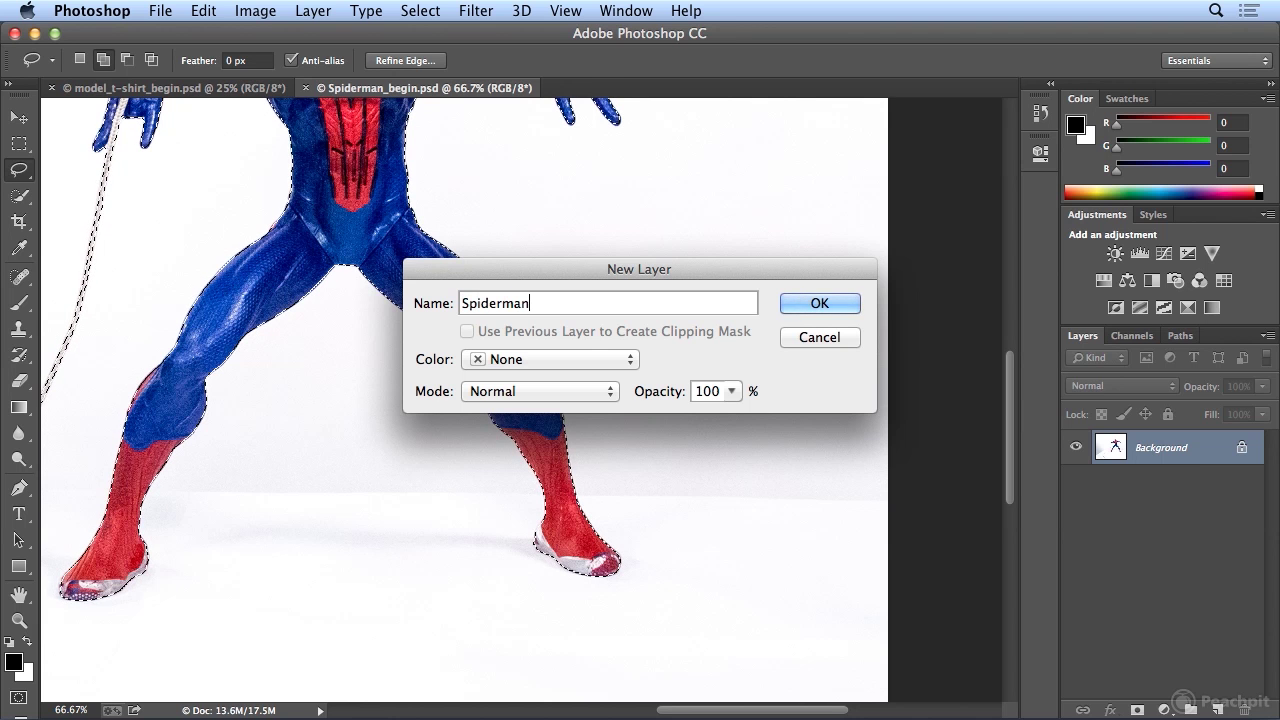
{"action": "key", "text": "Return"}
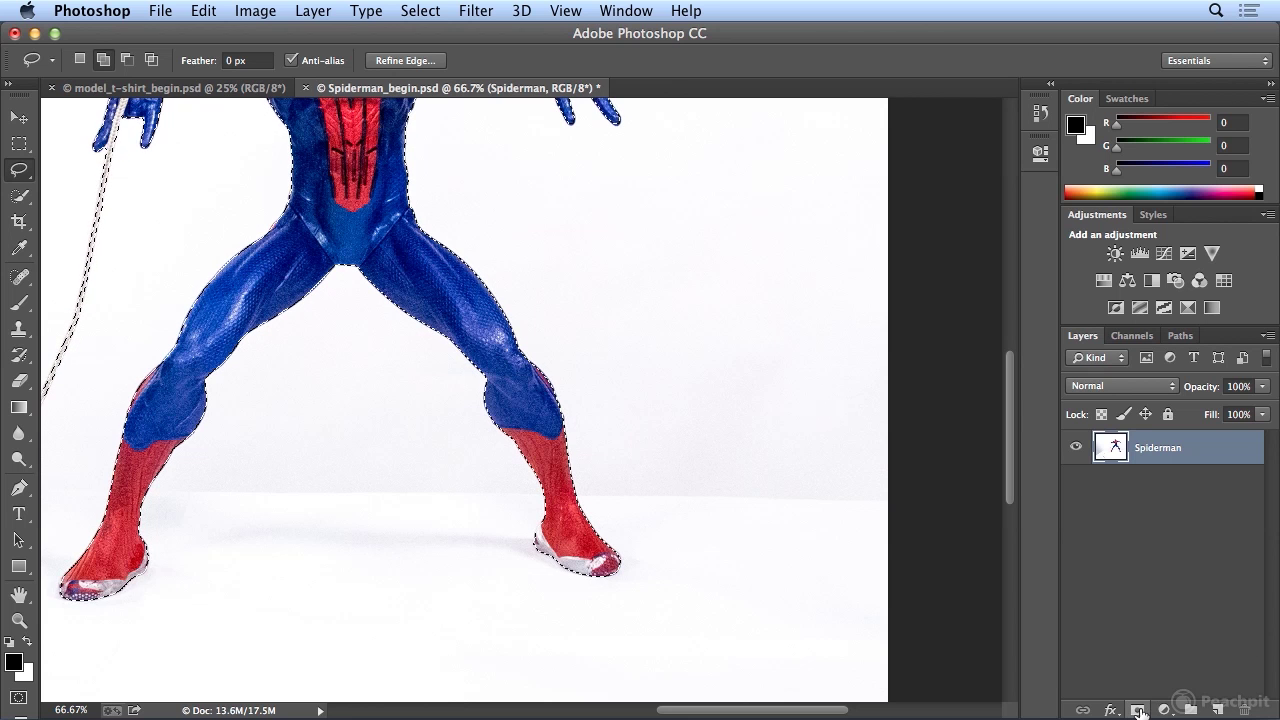
Add a layer mask to the Spiderman layer from the active selection to hide the white background.
{"action": "left_click", "coordinate": [1138, 709]}
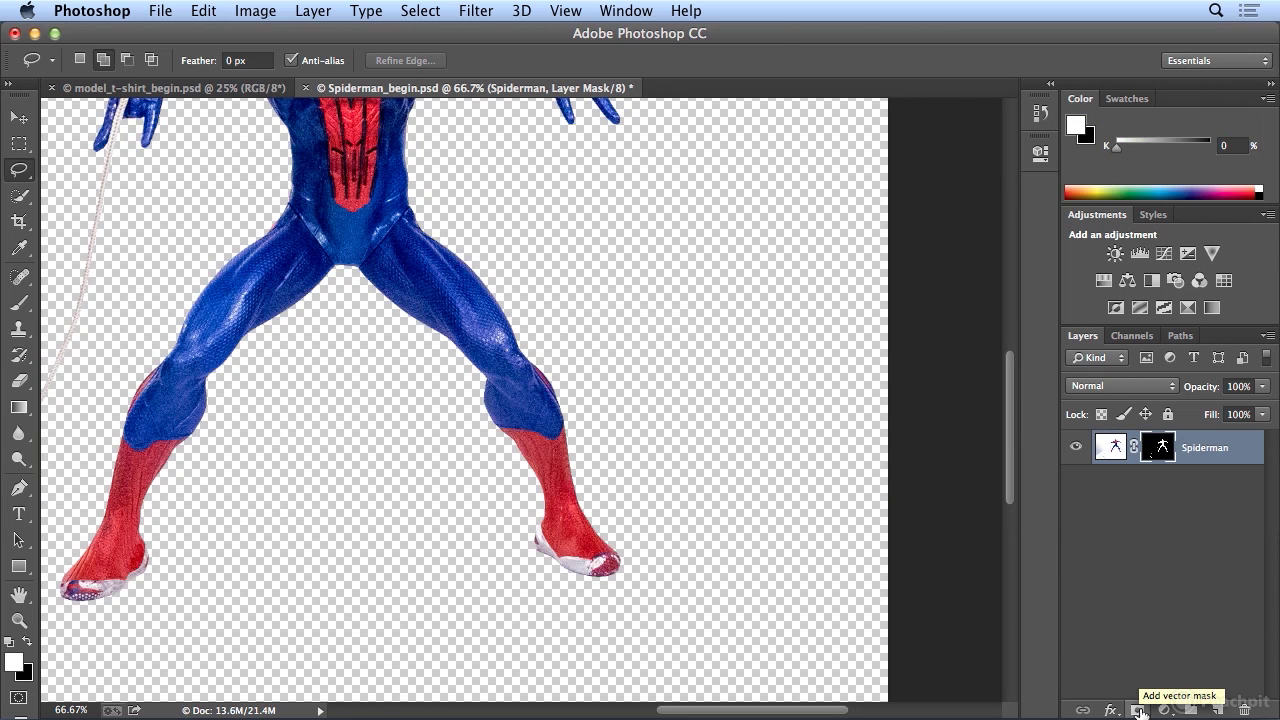
{"action": "left_click", "coordinate": [568, 10]}
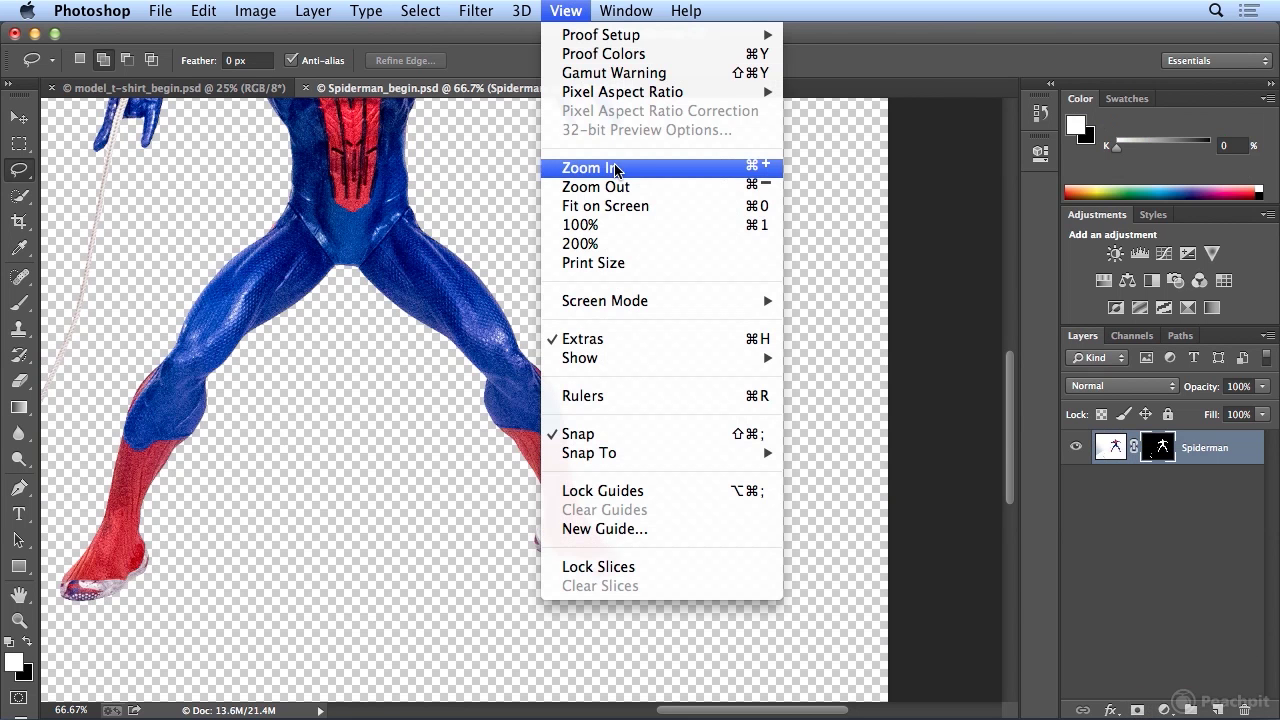
{"action": "left_click", "coordinate": [596, 206]}
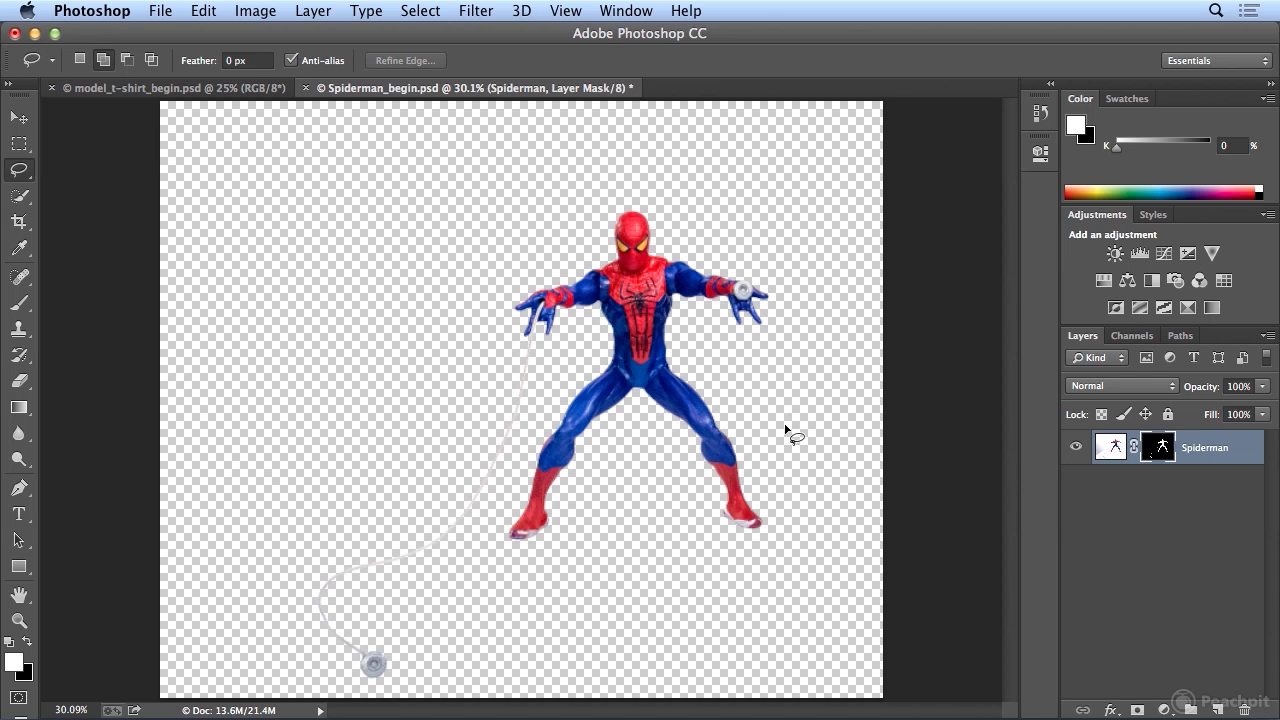
Create a new layer named "solid color" and place it beneath the Spiderman layer.
{"action": "left_click", "coordinate": [320, 12]}
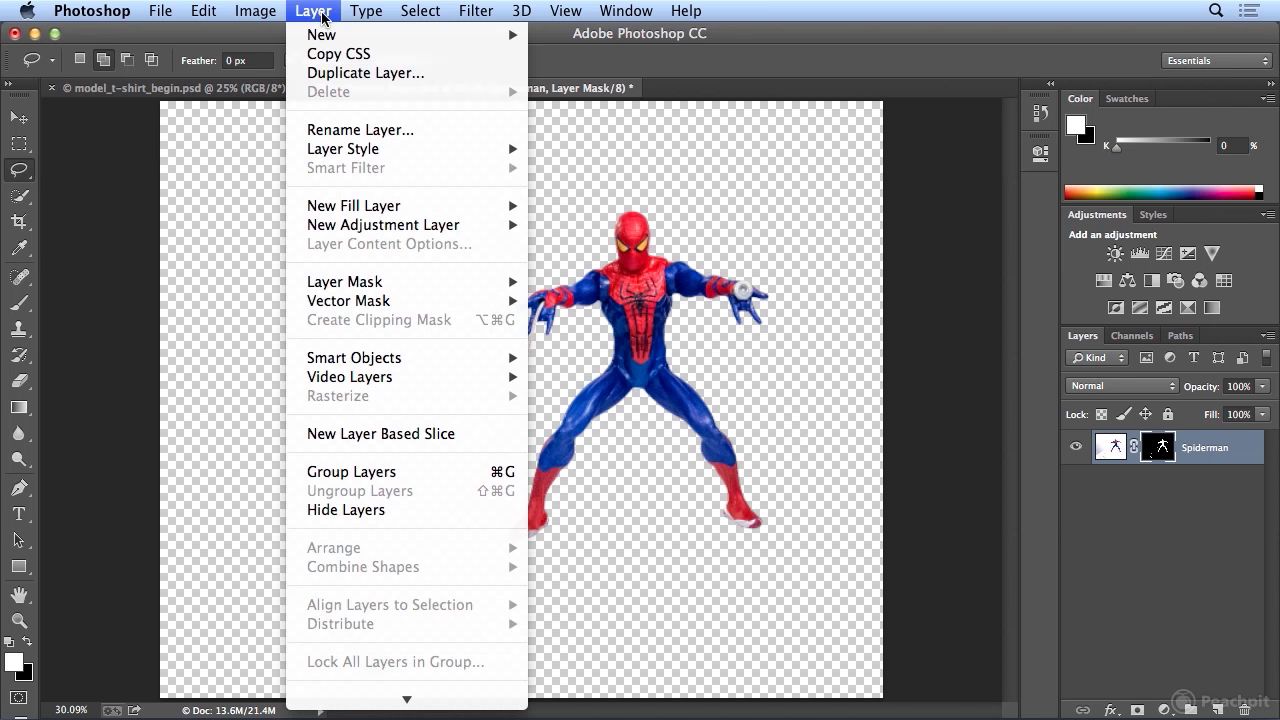
{"action": "mouse_move", "coordinate": [322, 35]}
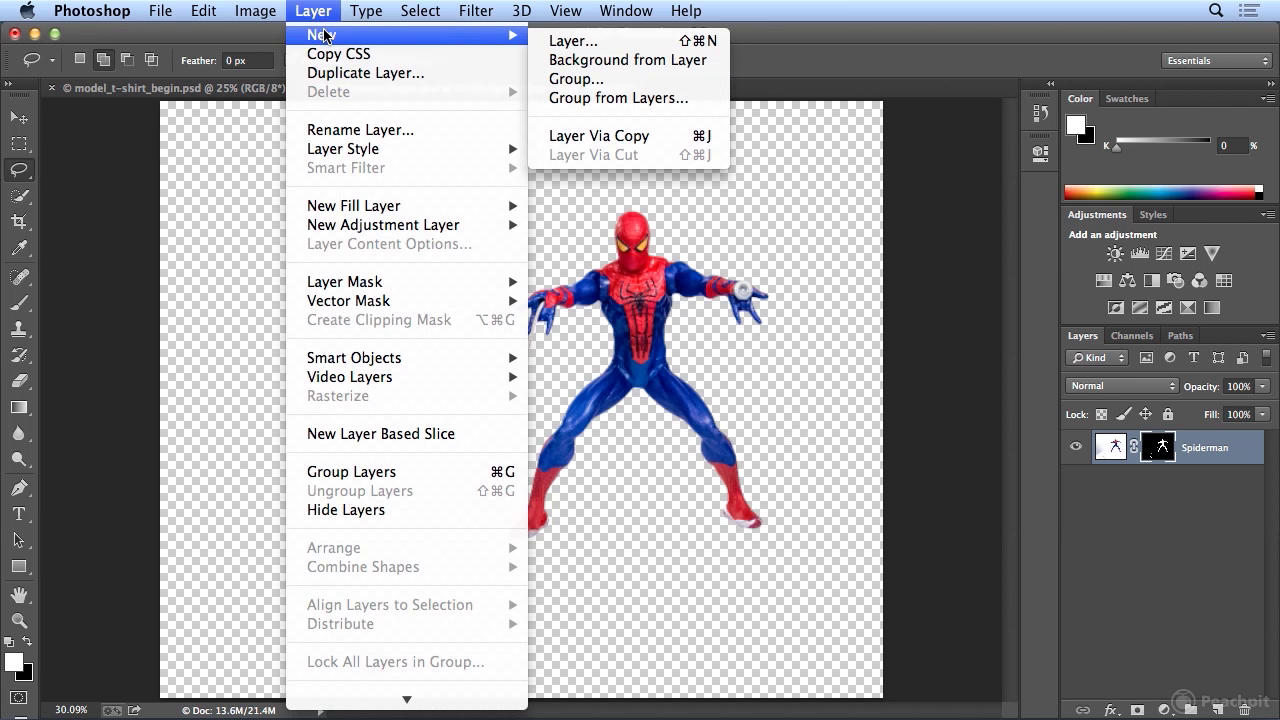
{"action": "left_click", "coordinate": [610, 40]}
{"action": "type", "text": "s"}
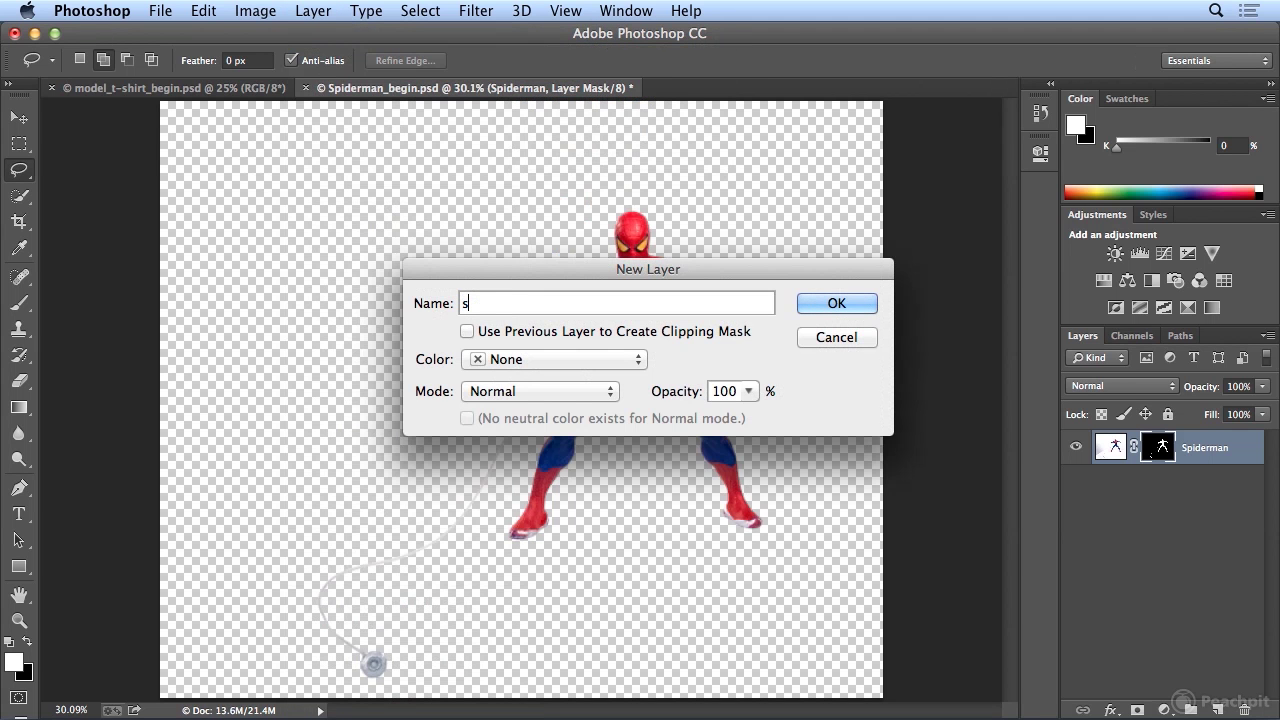
{"action": "type", "text": "olid color"}
{"action": "left_click", "coordinate": [836, 302]}
{"action": "left_click_drag", "start_coordinate": [1255, 447], "coordinate": [1247, 500]}
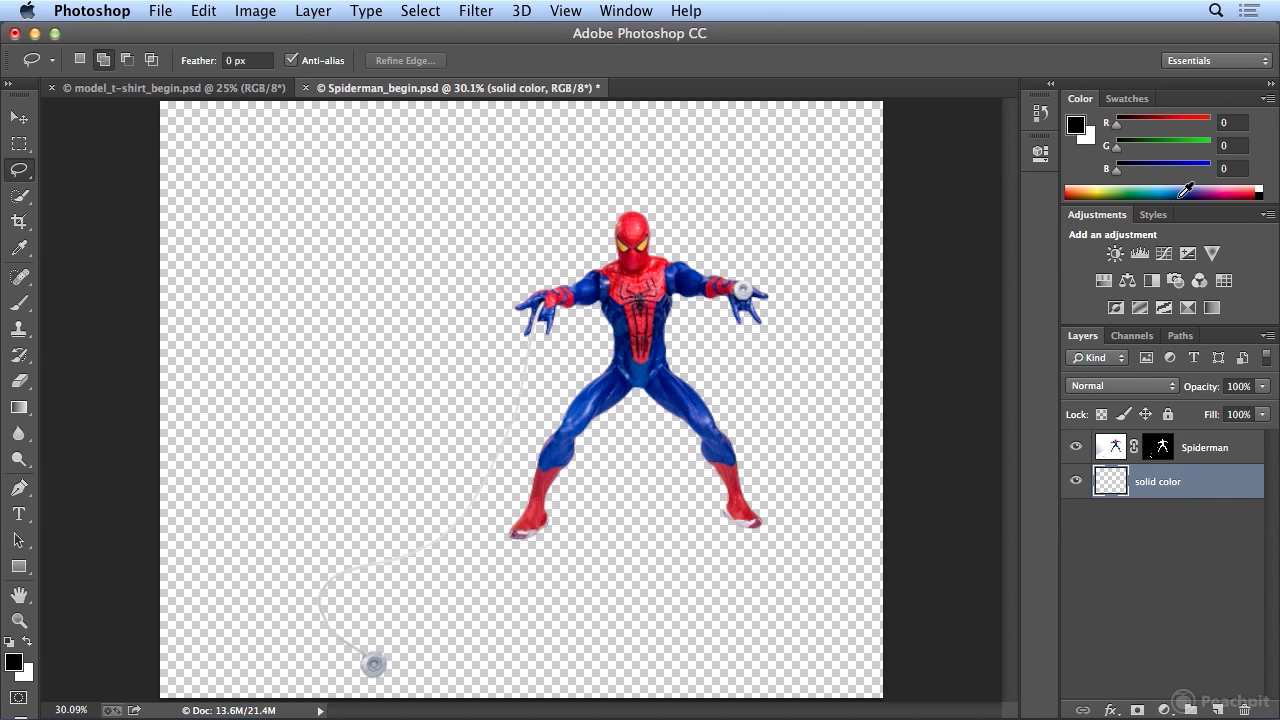
Pick a teal foreground color (RGB 103, 183, 166) and fill the solid color layer with it in Normal mode at 100% opacity.
{"action": "left_click", "coordinate": [1112, 195]}
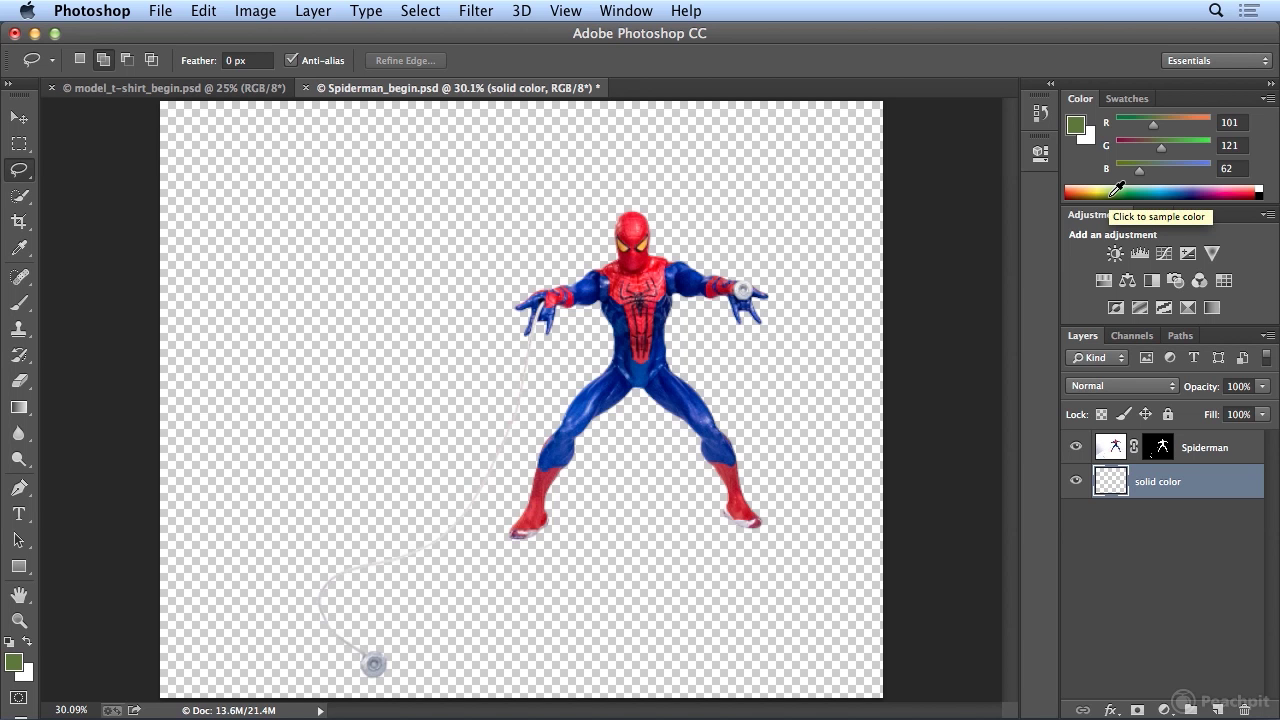
{"action": "left_click", "coordinate": [1111, 197]}
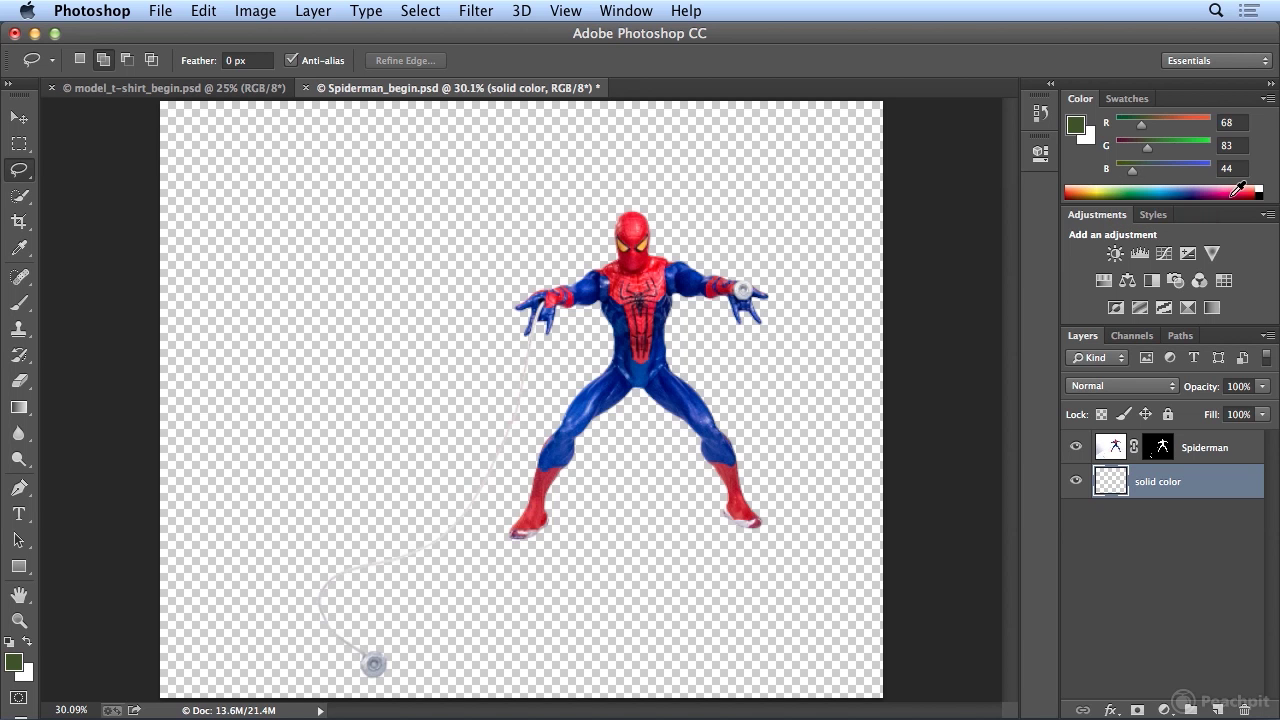
{"action": "left_click", "coordinate": [1178, 196]}
{"action": "left_click_drag", "start_coordinate": [1236, 190], "coordinate": [1150, 184]}
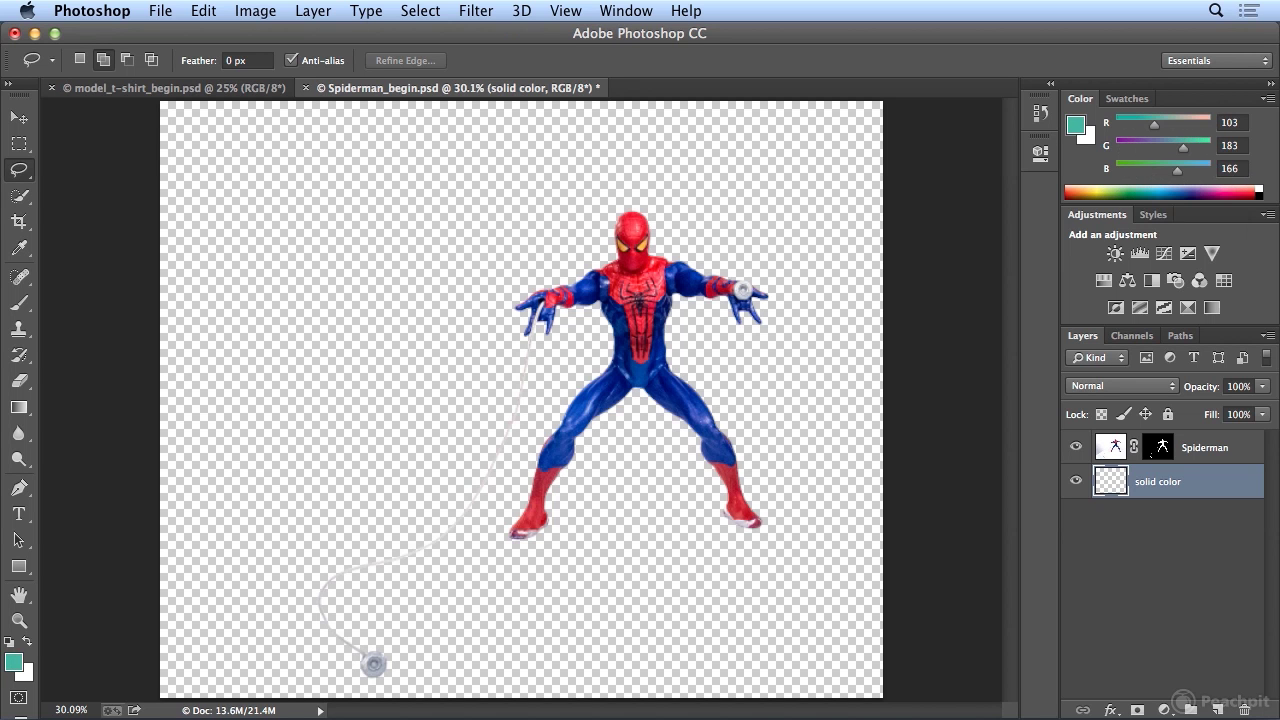
{"action": "left_click", "coordinate": [204, 11]}
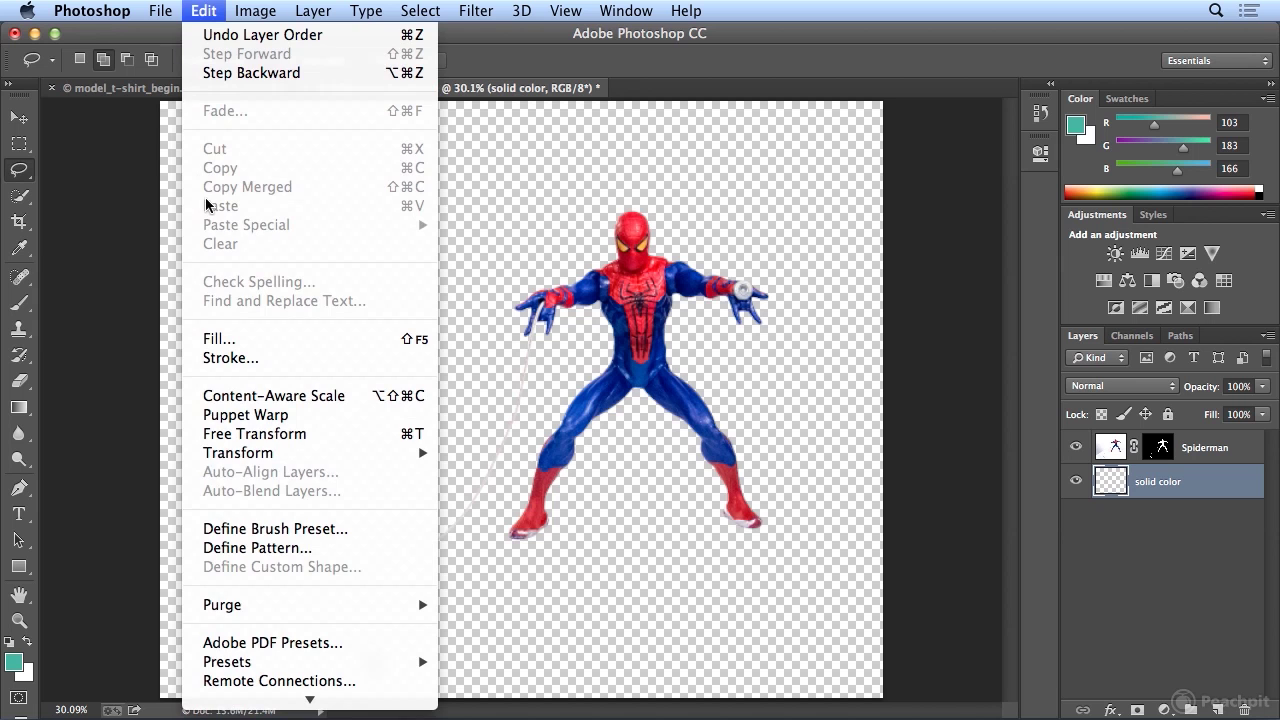
{"action": "left_click", "coordinate": [254, 339]}
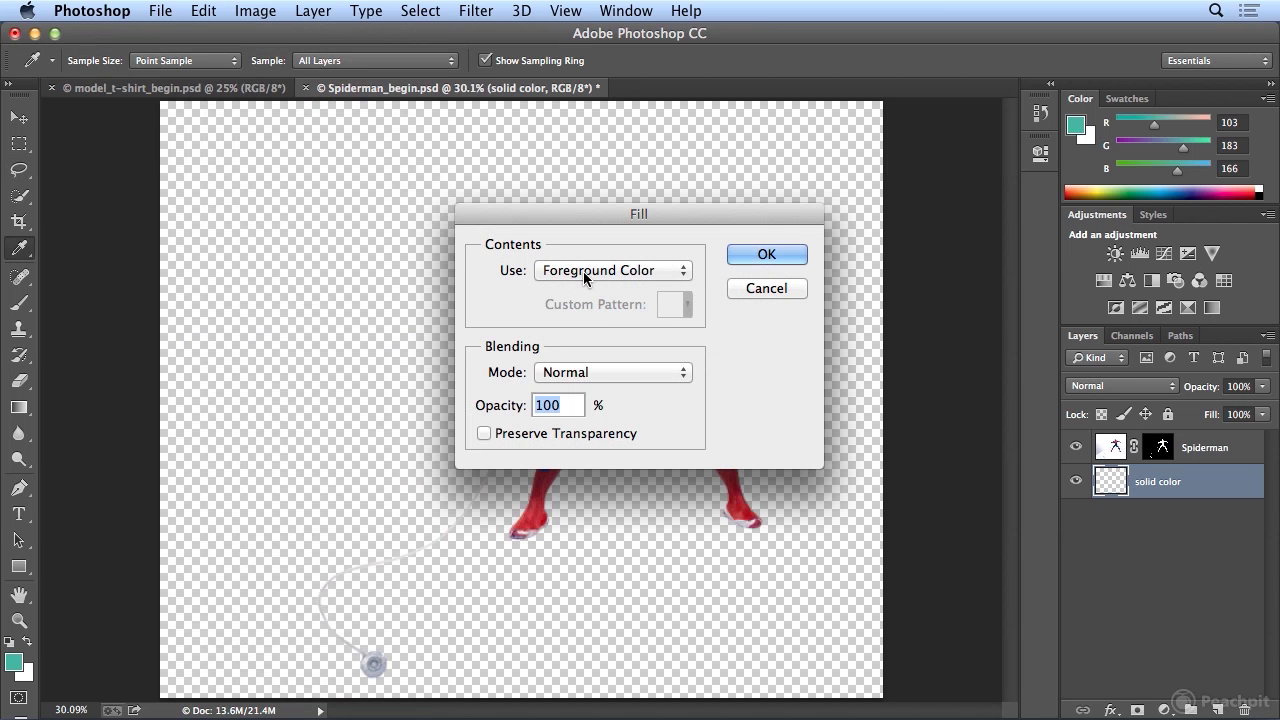
{"action": "left_click", "coordinate": [743, 258]}
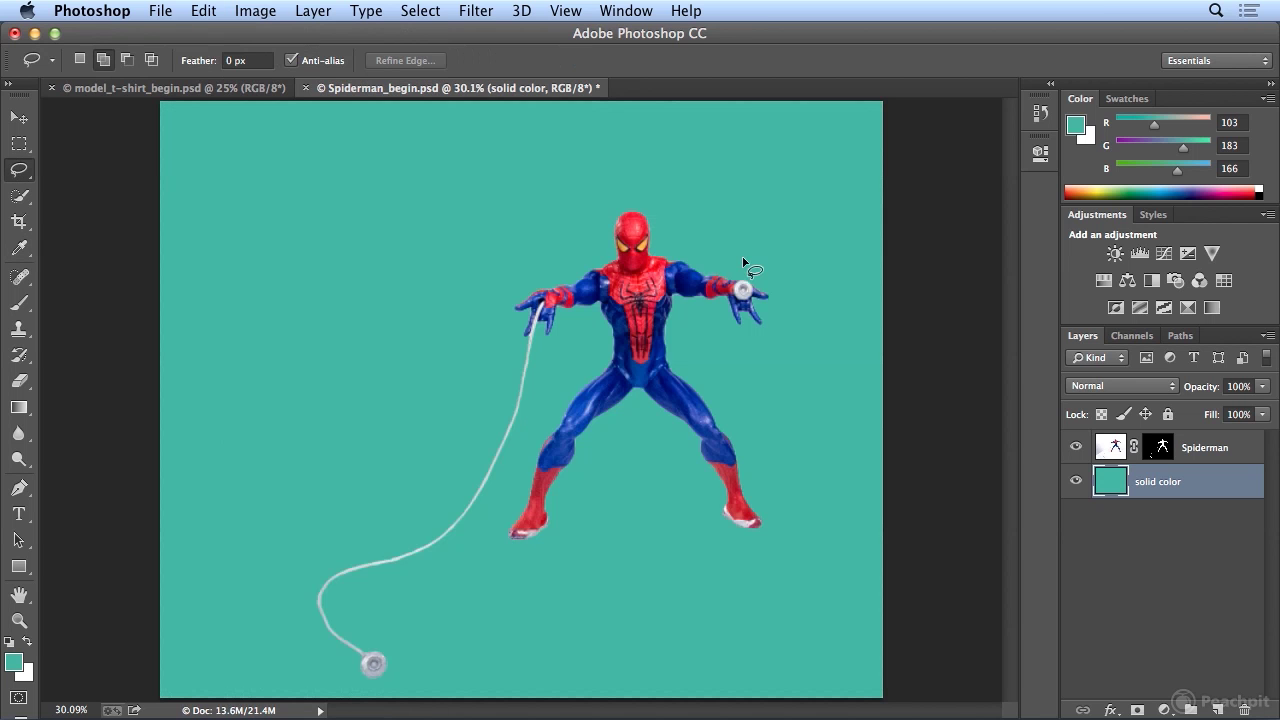